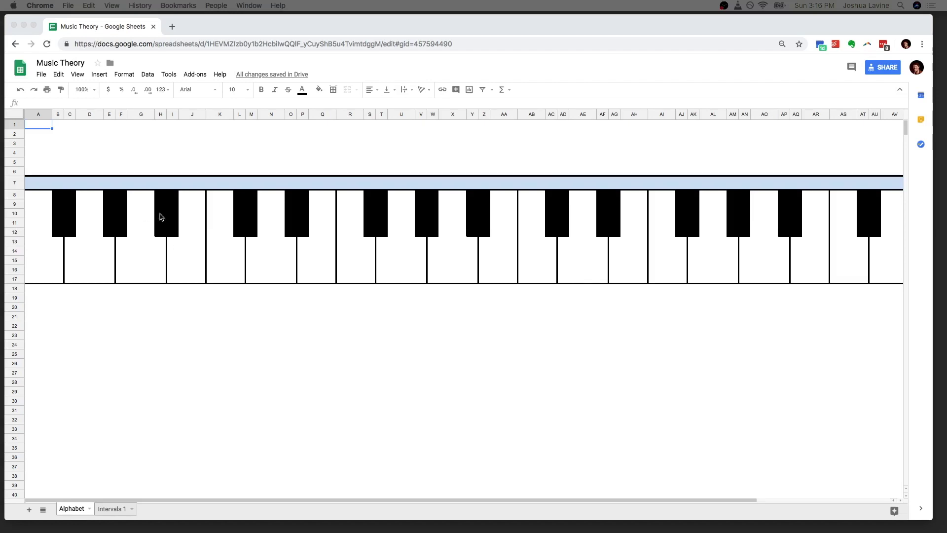
left_click(145, 206)
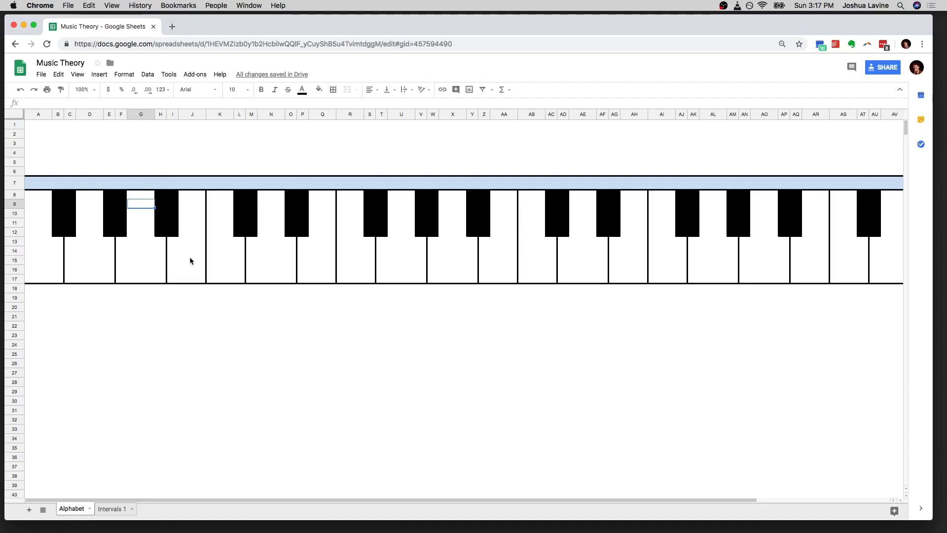
key("Up")
key("Up")
key("Up")
key("Down")
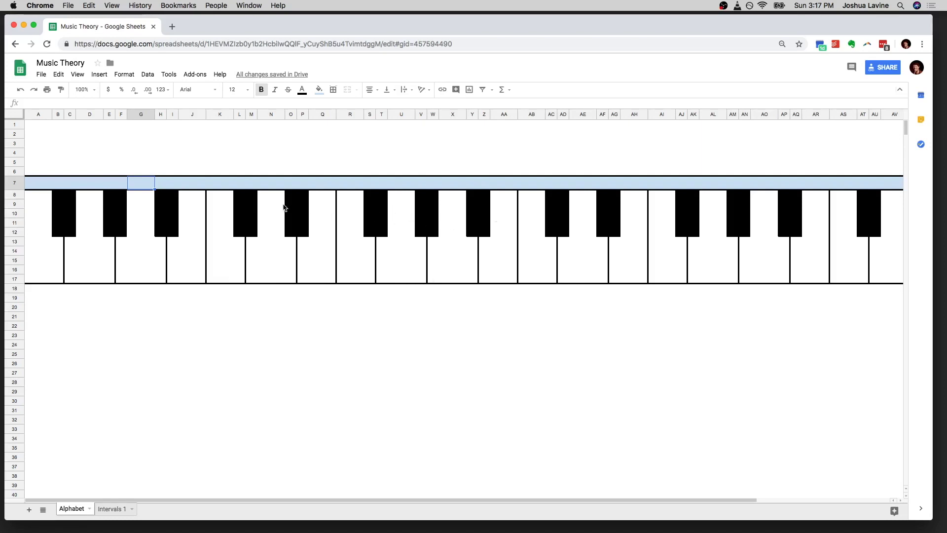
left_click(169, 208)
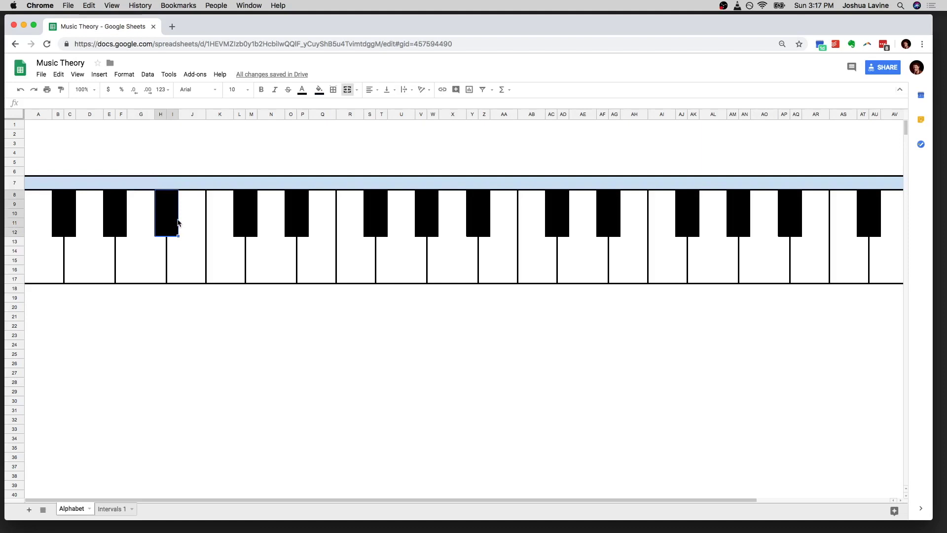
left_click(144, 234)
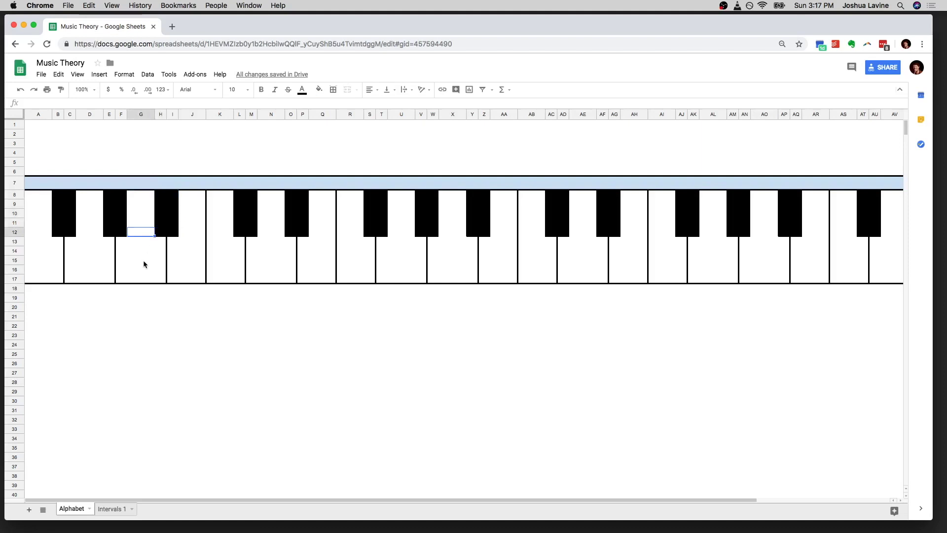
Step: Label the first white keys in row 7 with A in G7, B in J7 and C in K7
left_click(144, 184)
type("A")
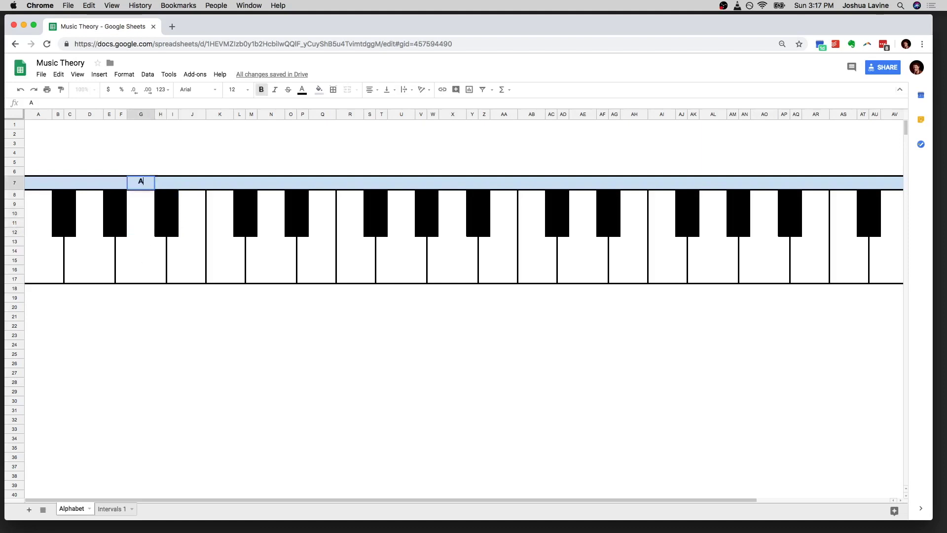
key("Tab")
key("Tab")
key("Tab")
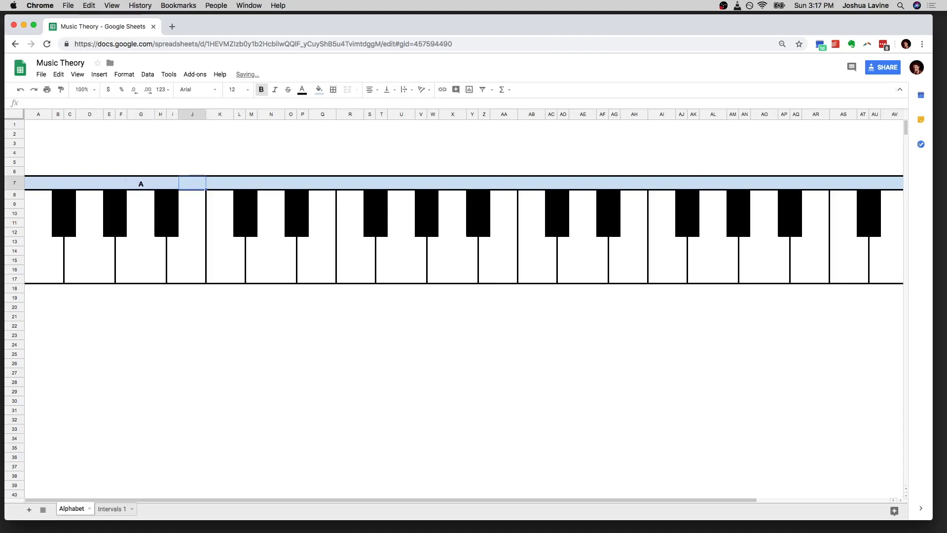
type("B")
key("Tab")
type("C")
key("Tab")
Step: Continue the white-key labels in row 7 with D in N7, E in Q7, F in R7 and G in U7
key("Tab")
key("Tab")
type("D")
key("Tab")
key("Tab")
key("Tab")
type("E")
key("Tab")
key("Tab")
key("Left")
type("F")
key("Tab")
key("Tab")
key("Tab")
type("G")
key("Tab")
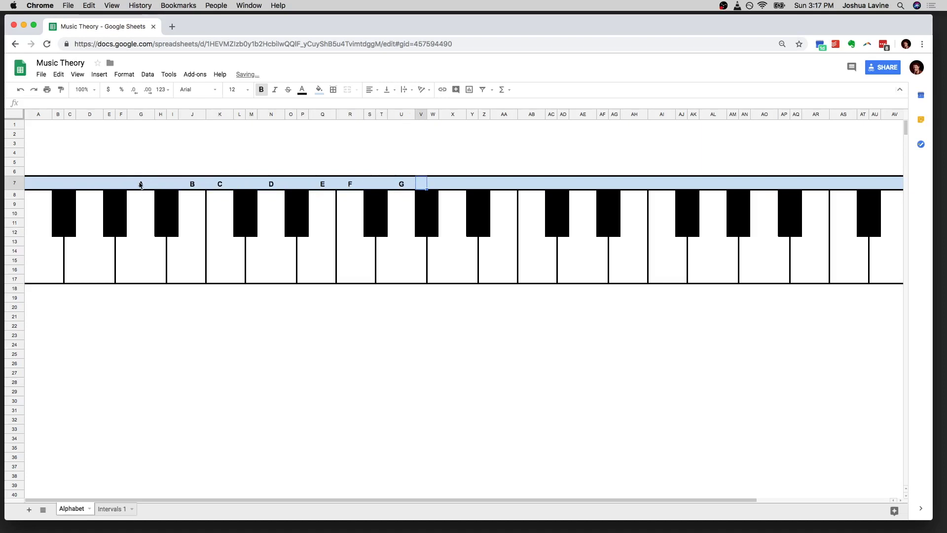
Step: Copy the A to G labels in G7:U7 and paste them starting at X7 and again at AO7
left_click_drag(141, 185, 398, 186)
key("super+c")
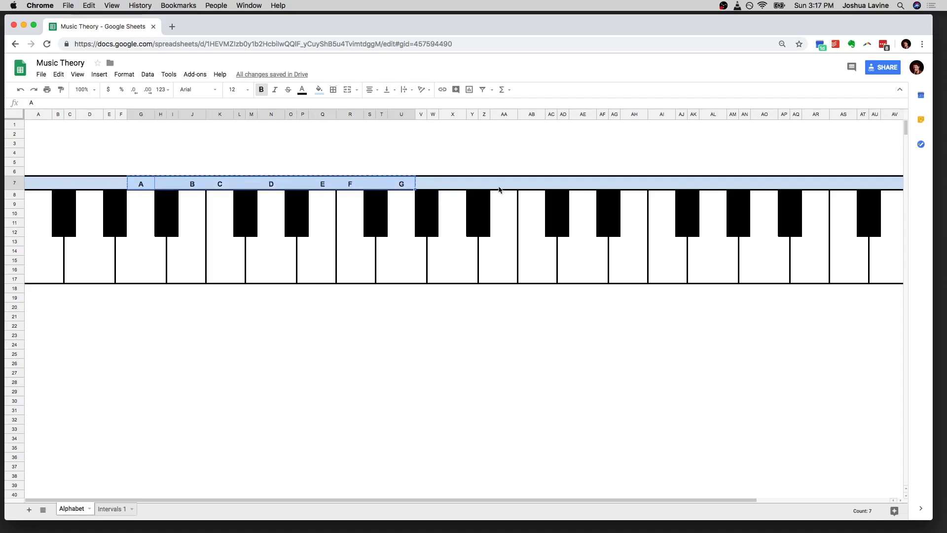
left_click(446, 184)
key("super+v")
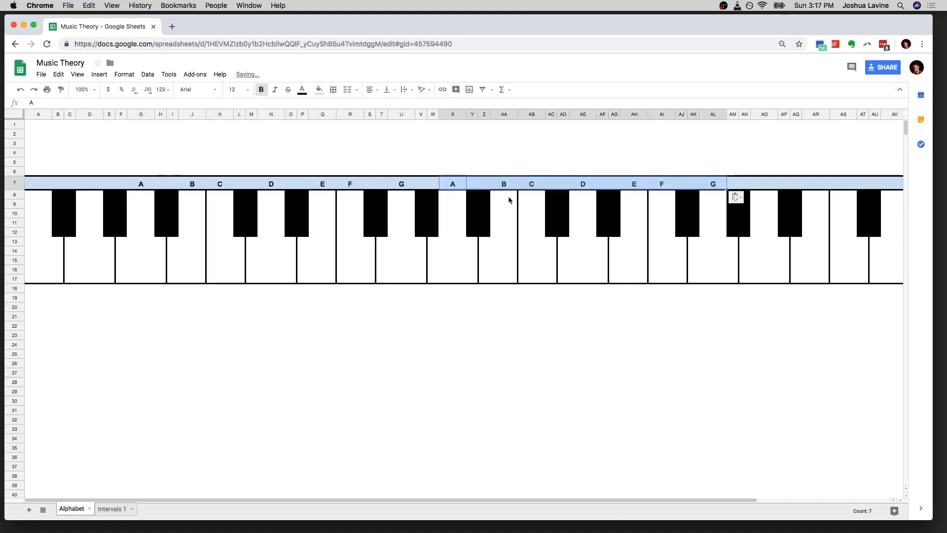
left_click(765, 185)
key("super+v")
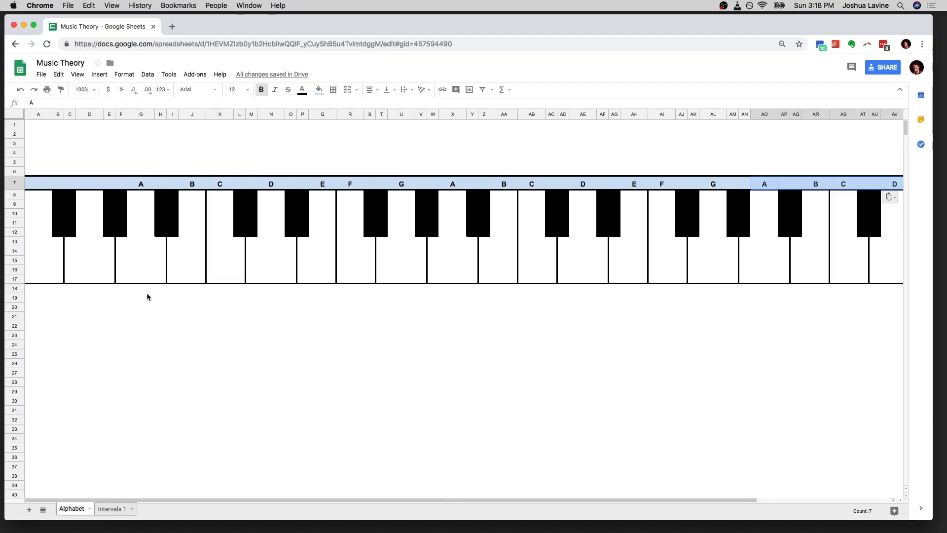
left_click(146, 258)
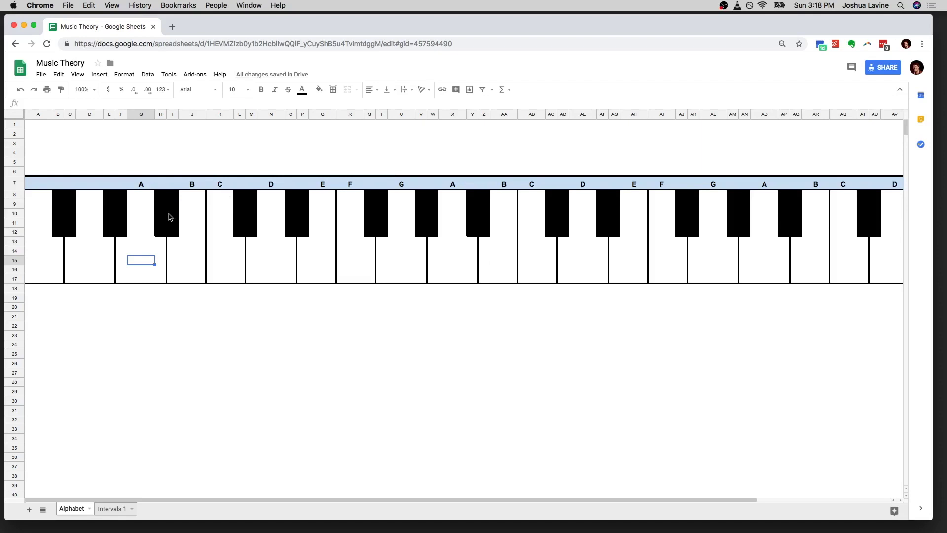
left_click(139, 186)
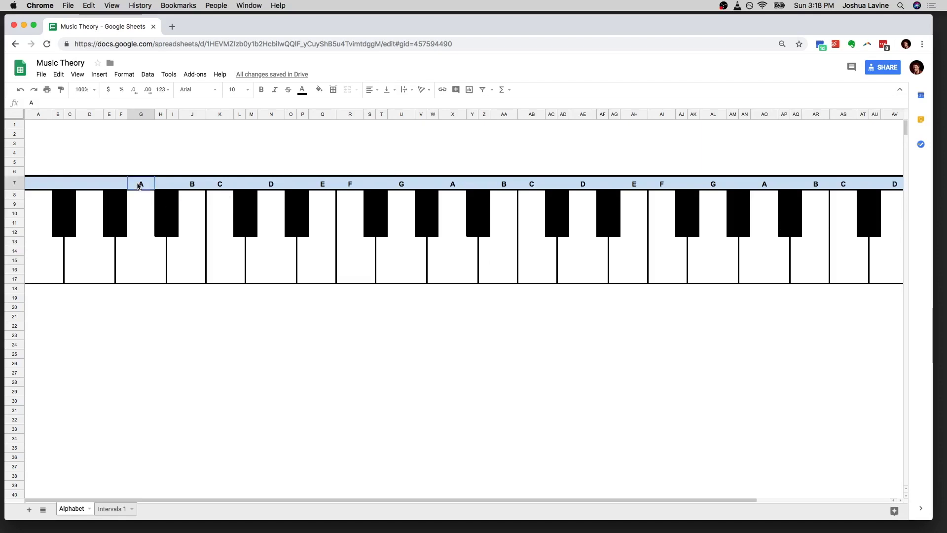
key("Right")
key("Right")
key("Right")
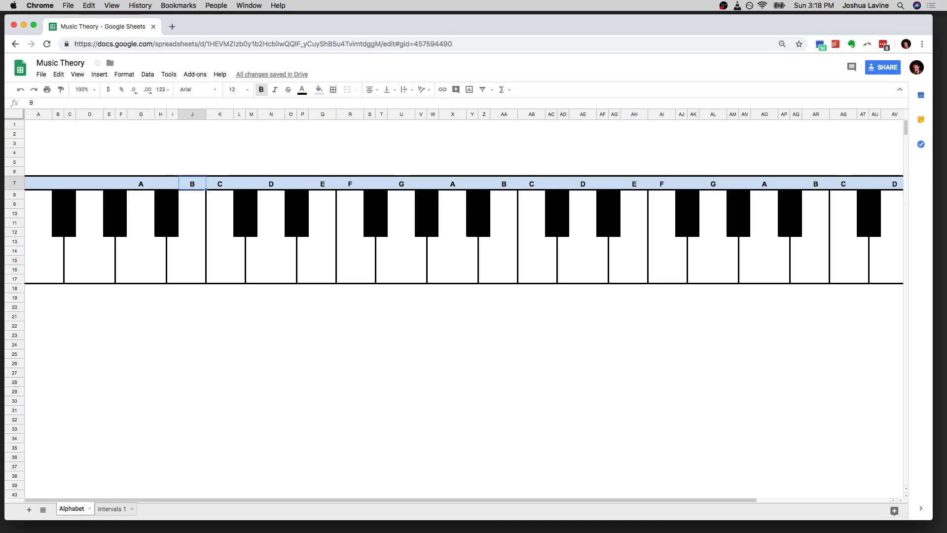
key("Left")
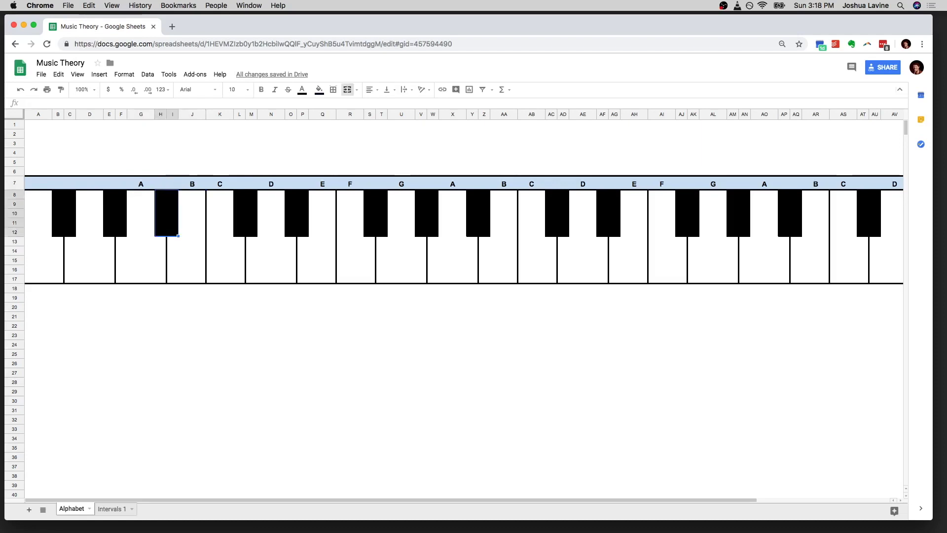
key("Left")
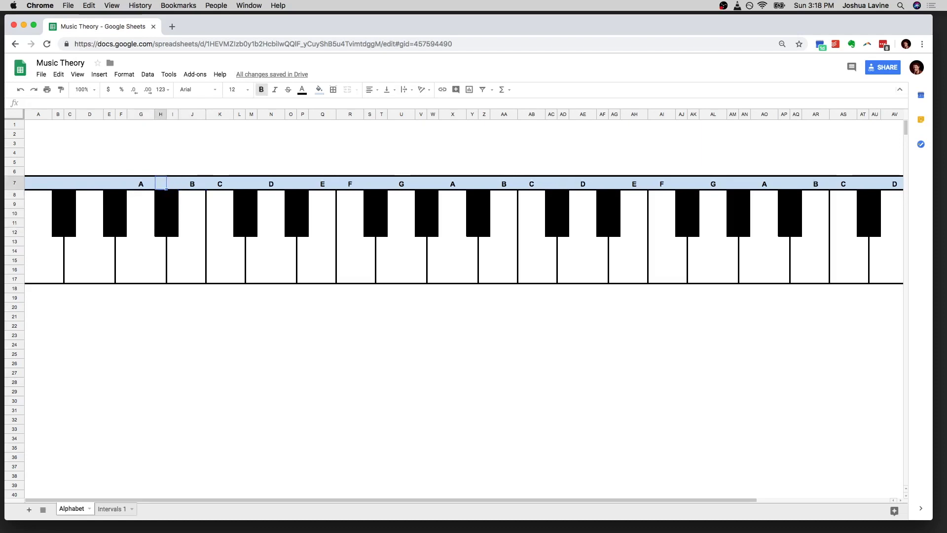
key("Left")
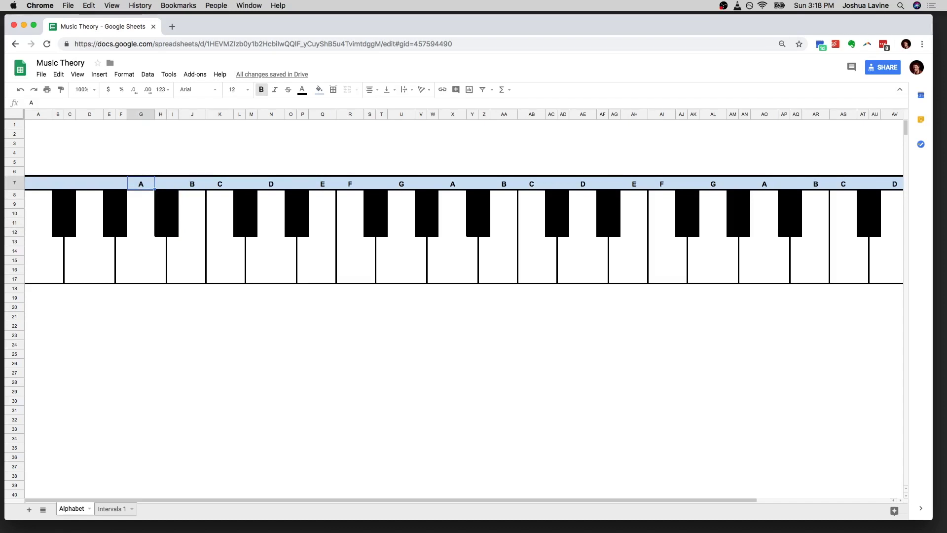
key("Down")
key("Up")
key("Down")
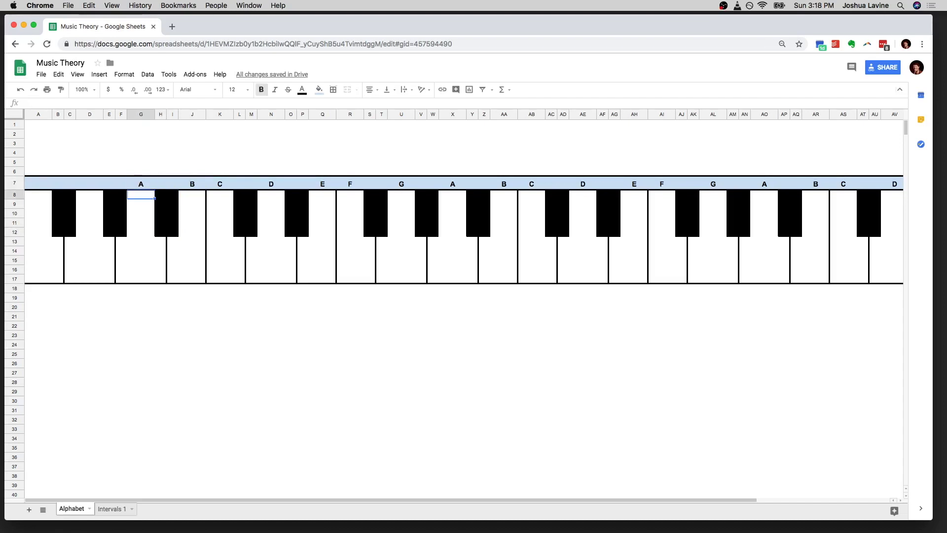
key("Right")
key("Up")
key("Left")
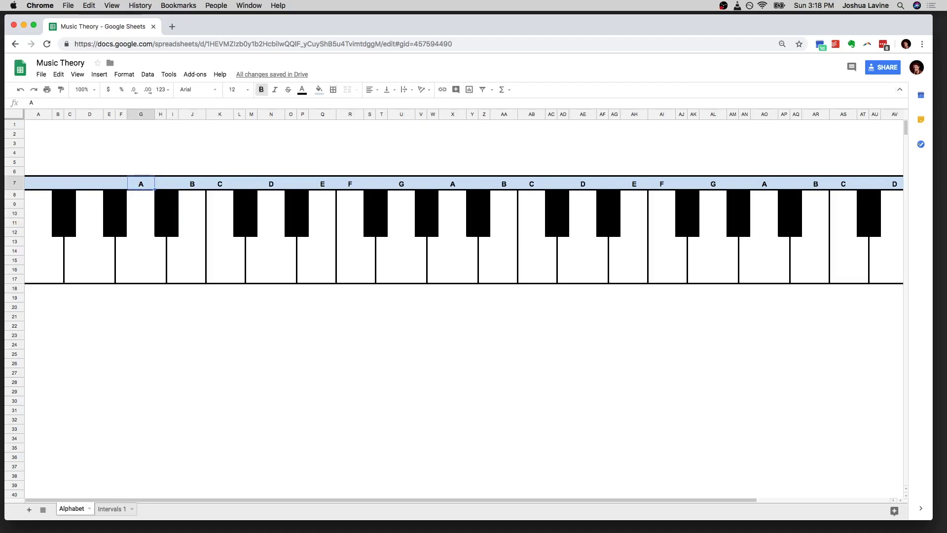
Step: Label the black key just after A with A# in cell H7
key("Right")
type("A#")
key("Return")
key("Left")
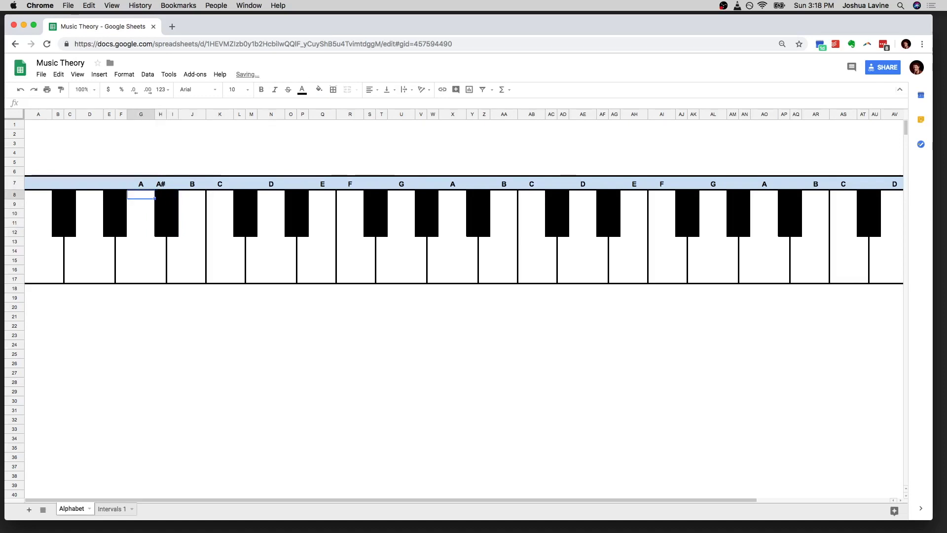
key("Up")
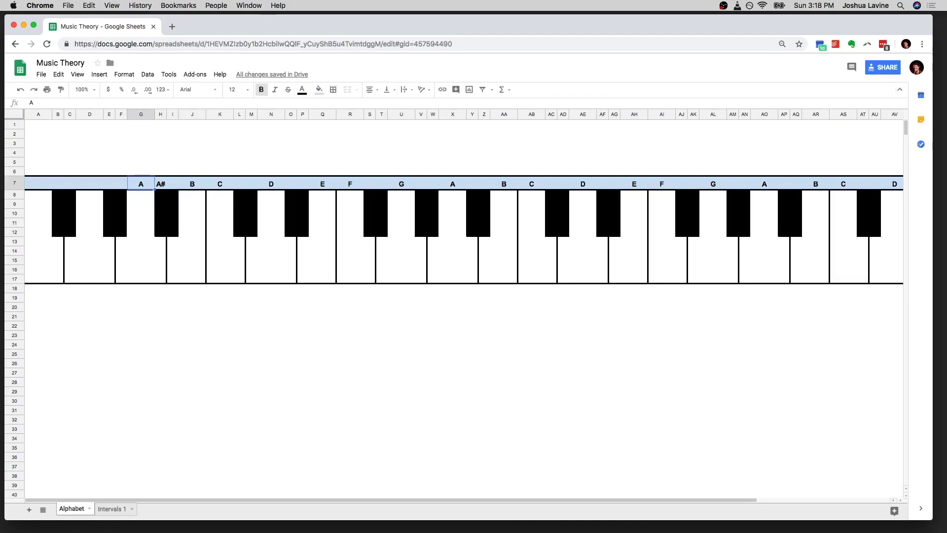
Step: Label the black key just before A with Ab in cell E7
left_click(160, 184)
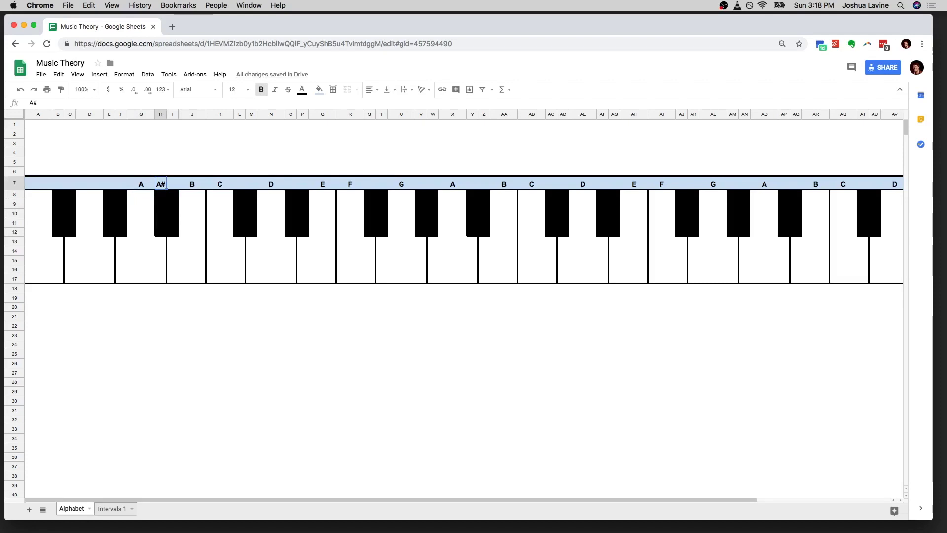
key("Left")
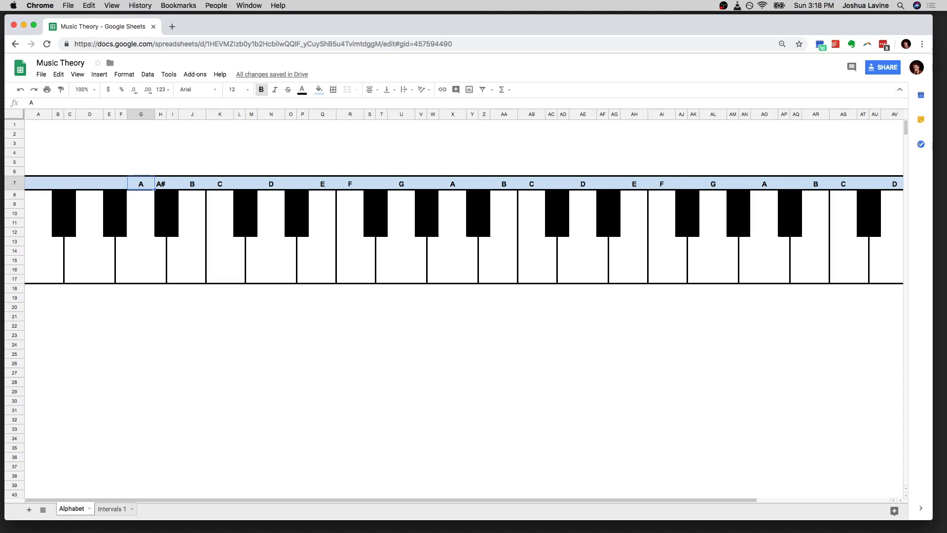
left_click(121, 183)
type("Ab")
key("Return")
left_click(166, 212)
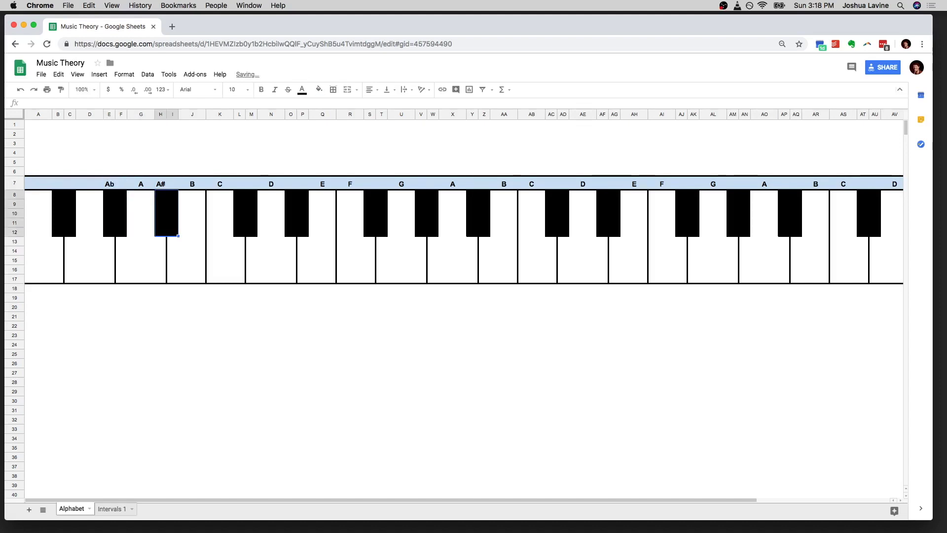
left_click(140, 183)
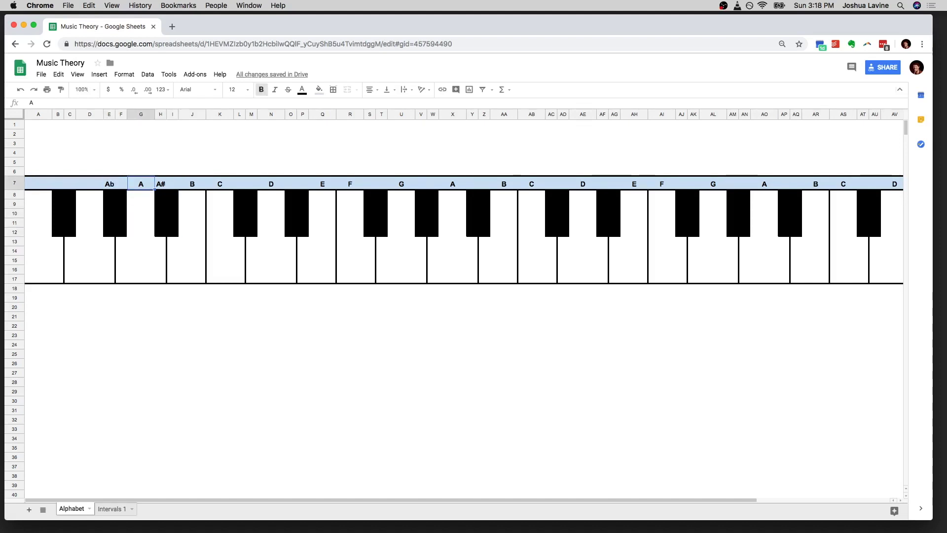
left_click(115, 212)
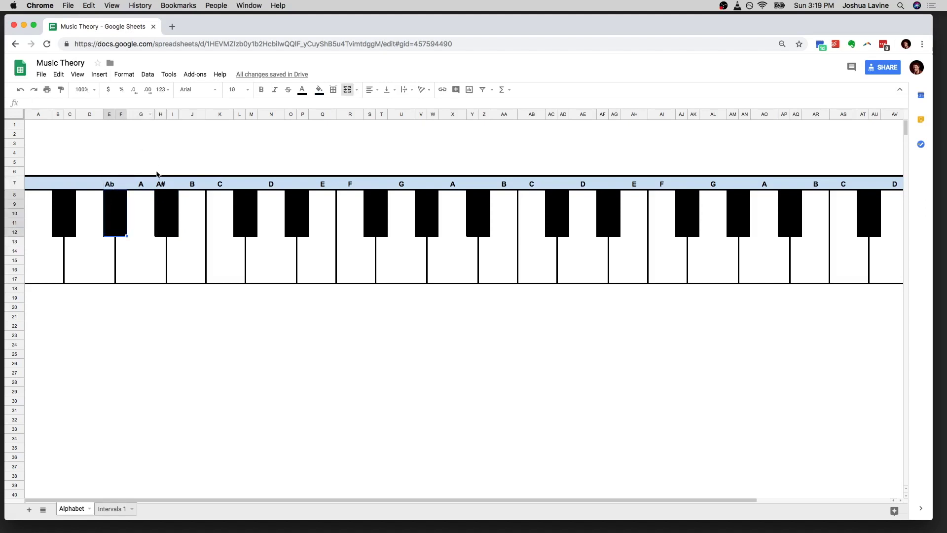
left_click(165, 203)
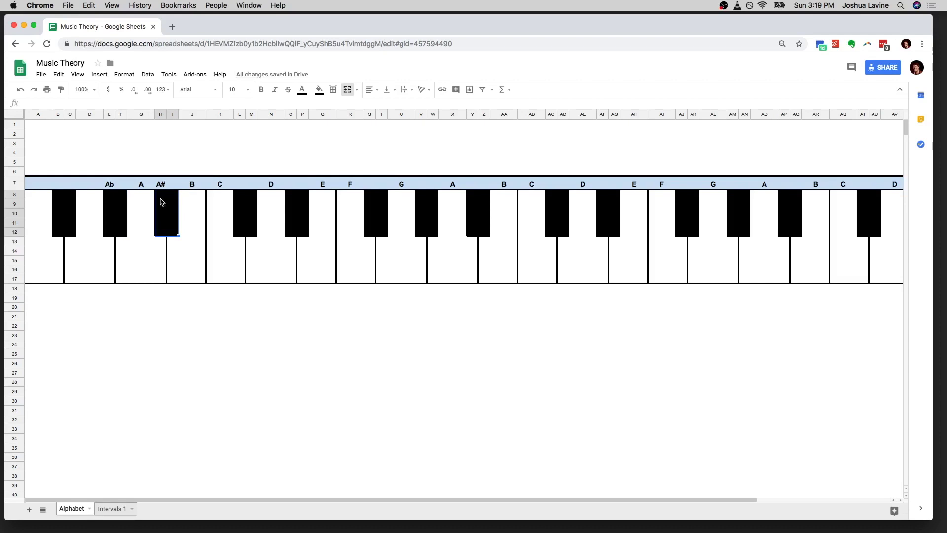
left_click(193, 198)
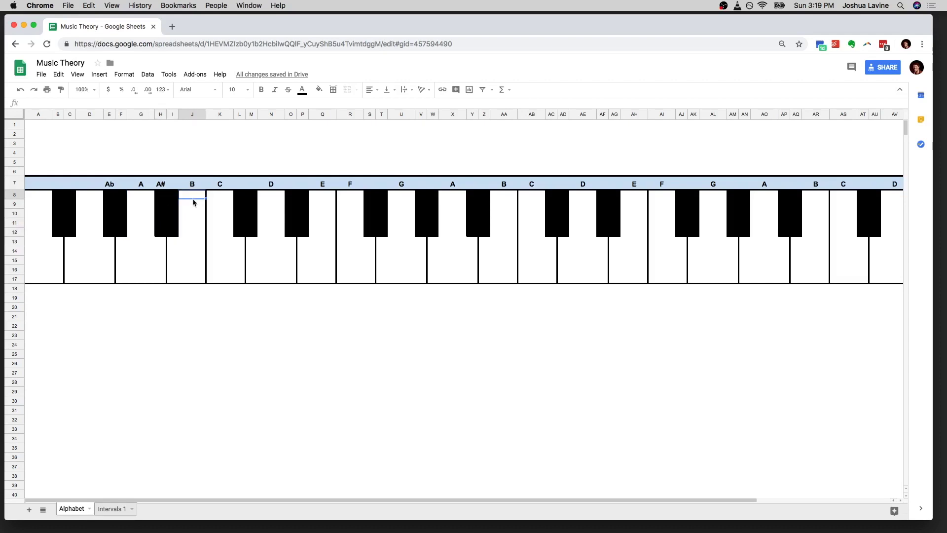
left_click(193, 187)
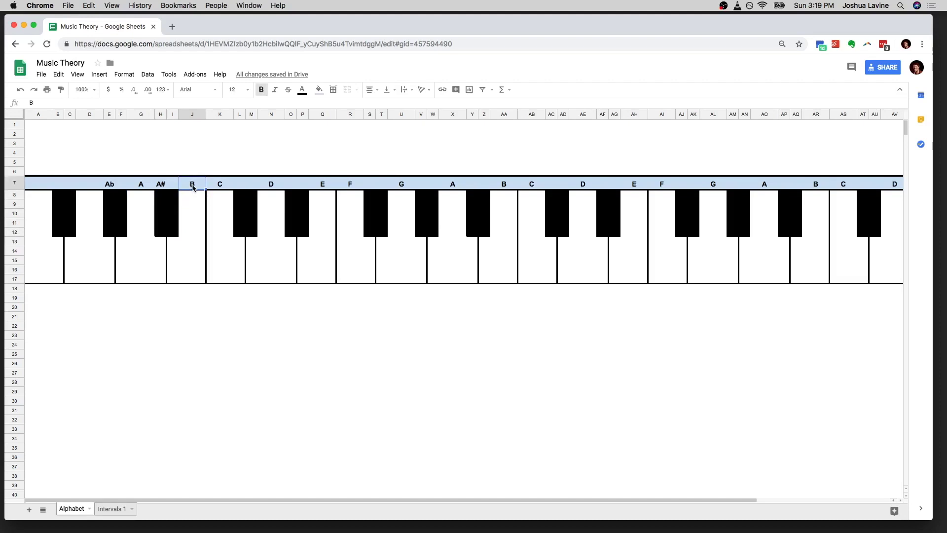
left_click(167, 208)
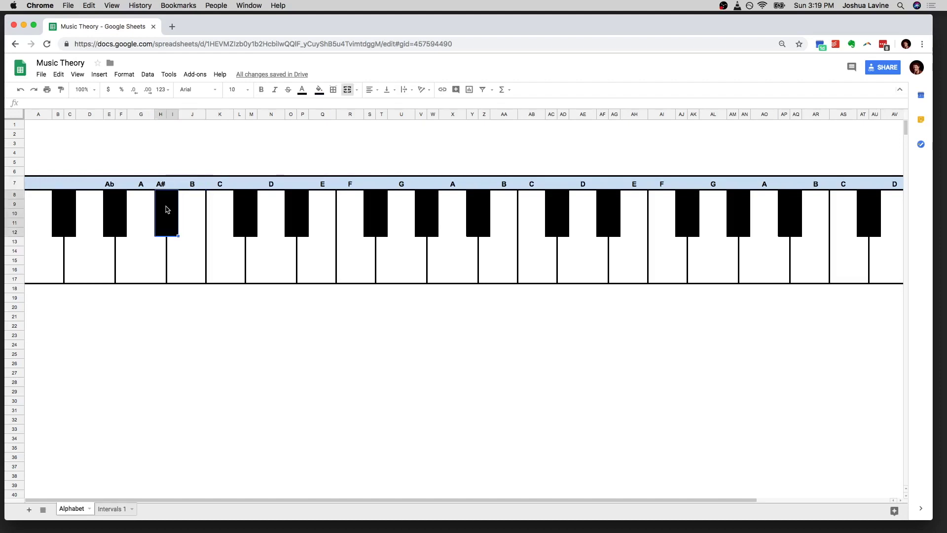
left_click(167, 207)
Step: Extend the label in cell H7 to read A#/Bb
left_click(162, 183)
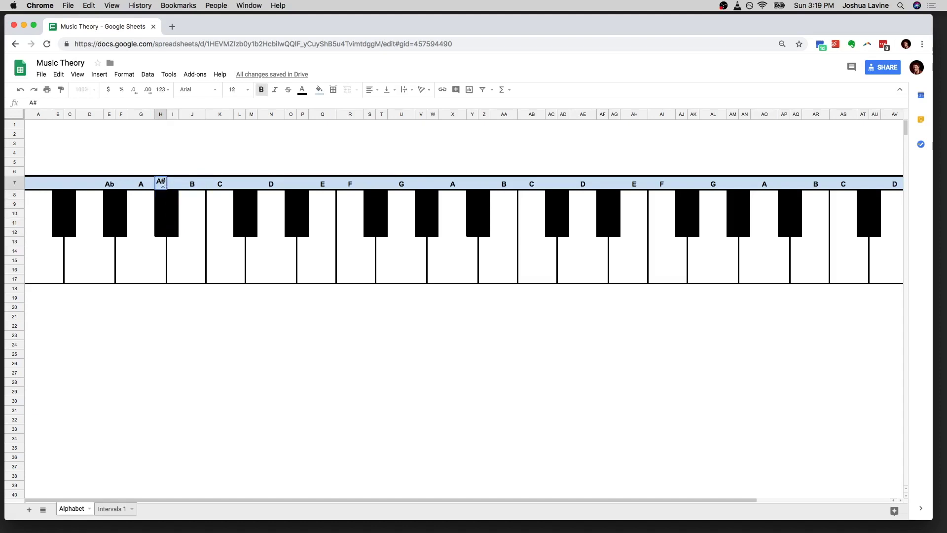
type("/Bb")
key("Return")
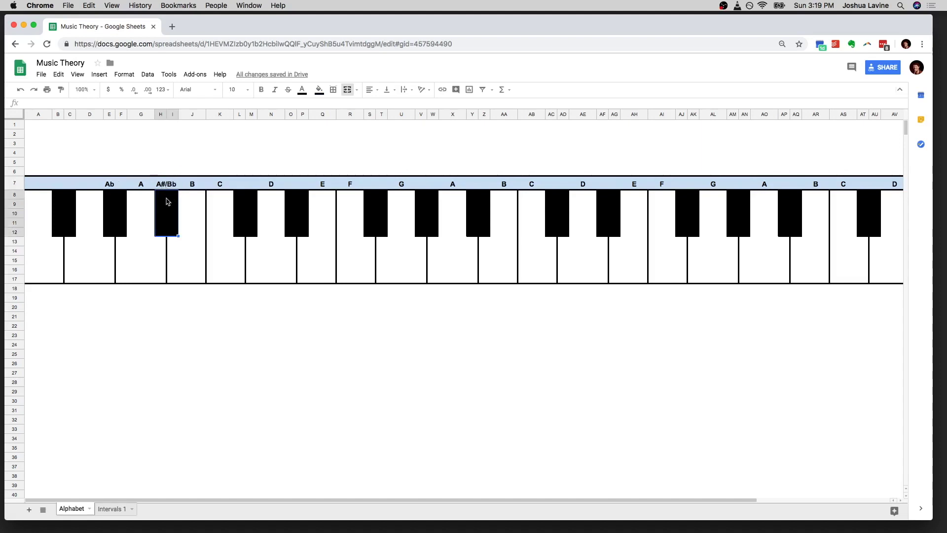
left_click(192, 203)
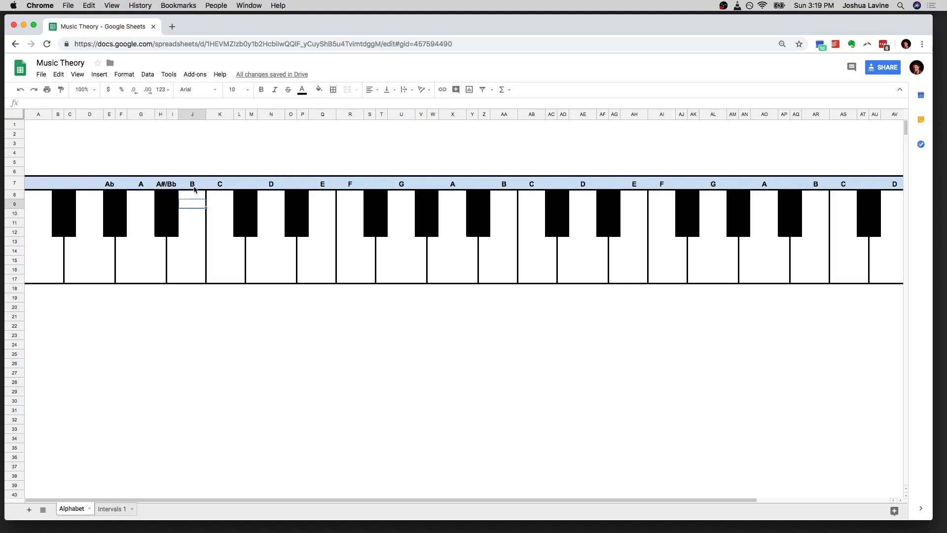
left_click(195, 188)
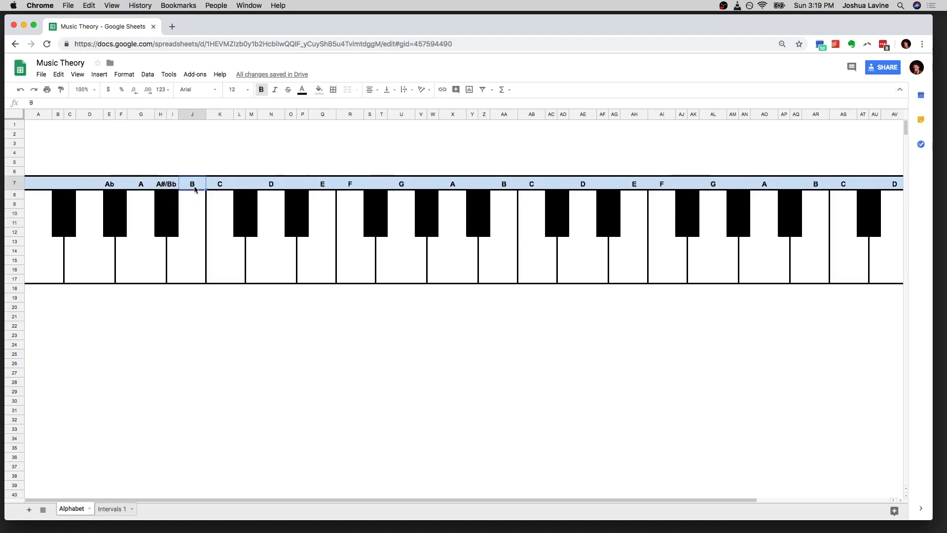
left_click(220, 186)
left_click(189, 186)
left_click(193, 195)
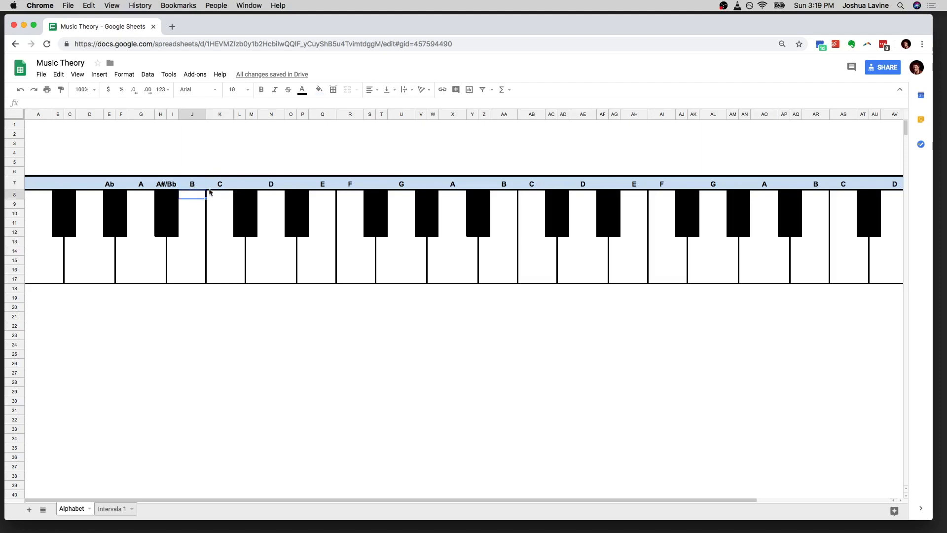
left_click(196, 187)
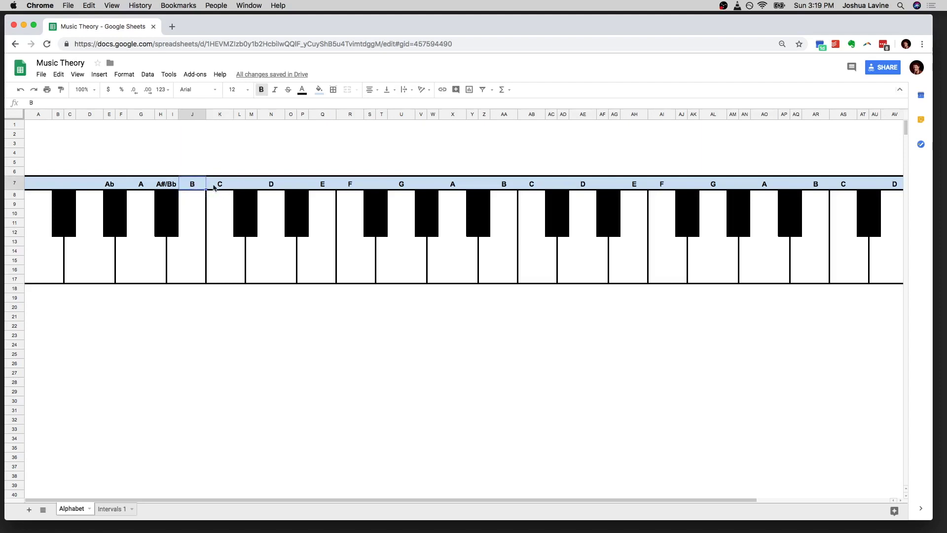
Step: Extend the C label in cell K7 to read C/B#
left_click(216, 187)
left_click(196, 187)
left_click(220, 186)
double_click(220, 186)
type("/B")
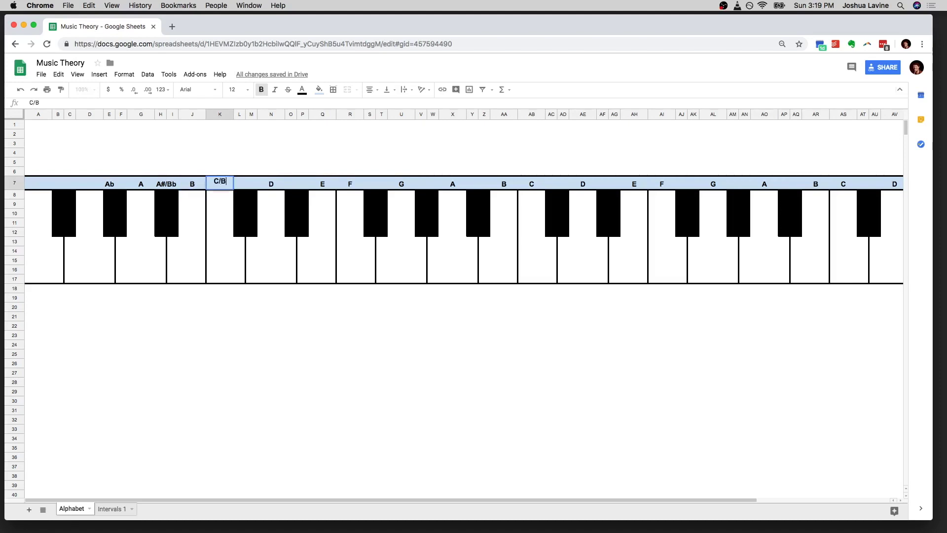
type("#")
key("Return")
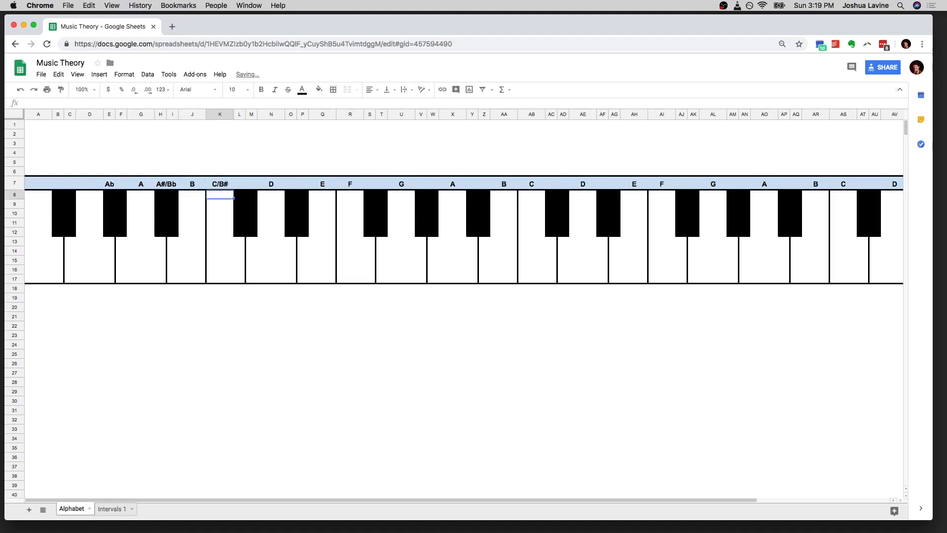
Step: Remove /B# from the label in cell K7 so that it reads only C
left_click(225, 184)
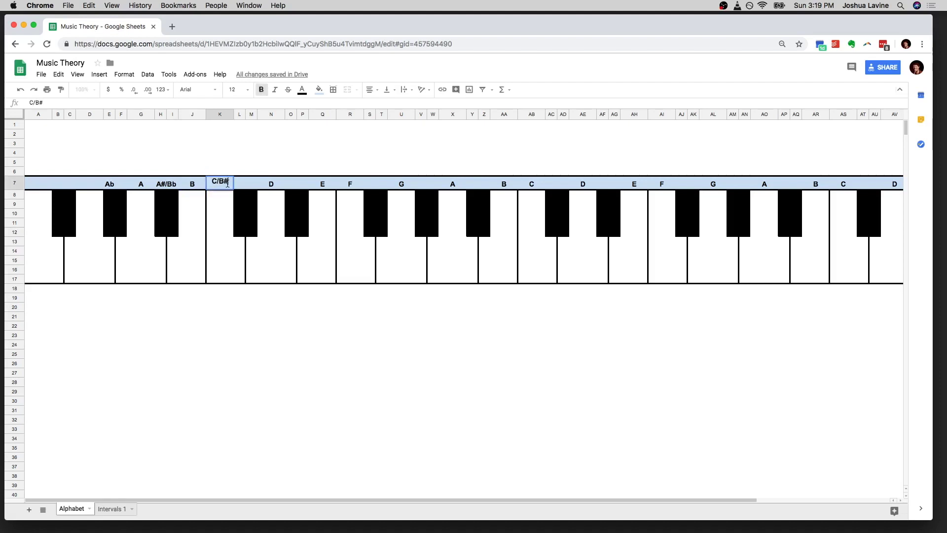
double_click(227, 184)
key("BackSpace")
key("BackSpace")
key("BackSpace")
key("Return")
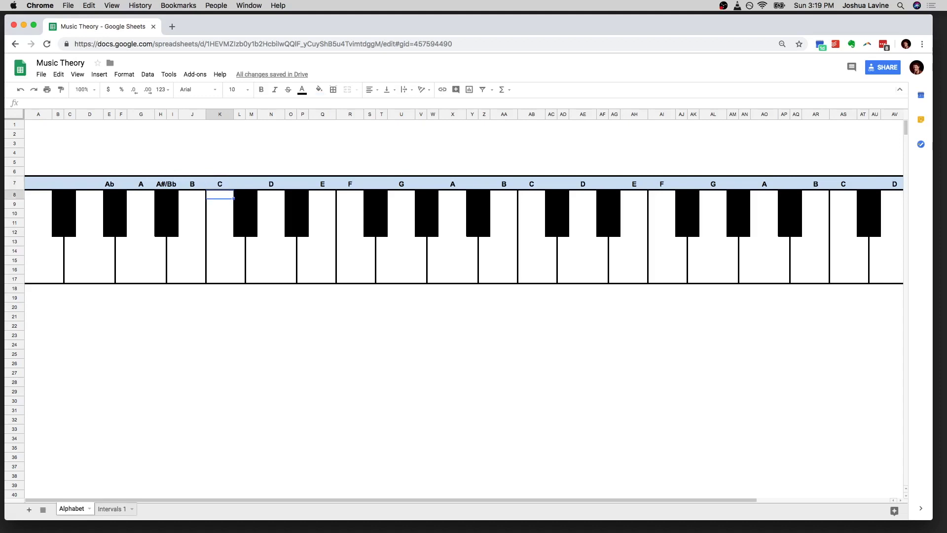
Step: Label the black key between C and D with C#/Db in cell L7
key("Left")
key("Left")
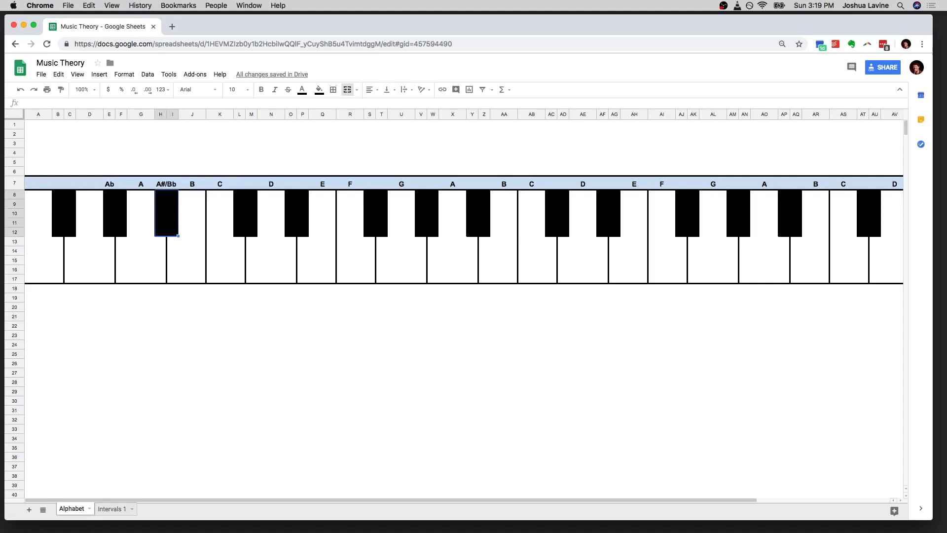
left_click(160, 185)
left_click(242, 197)
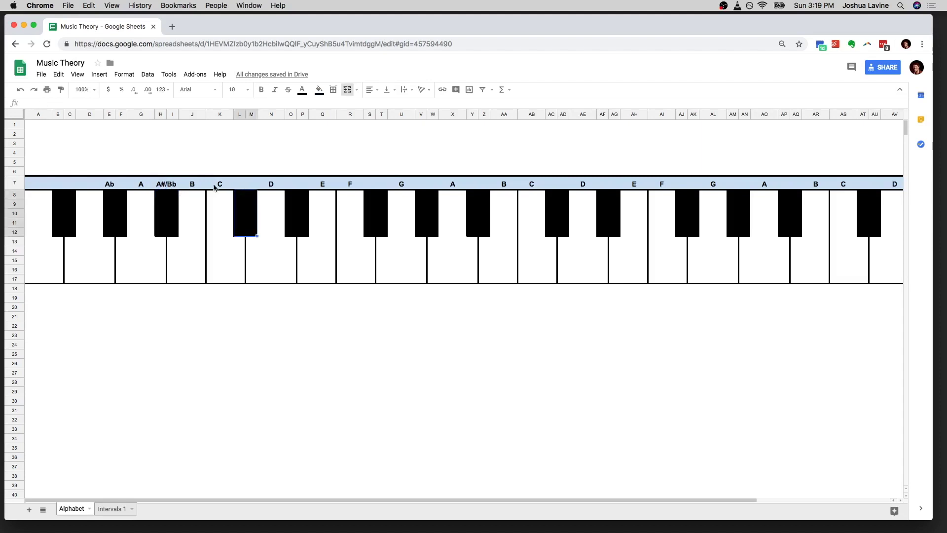
left_click(240, 183)
type("C")
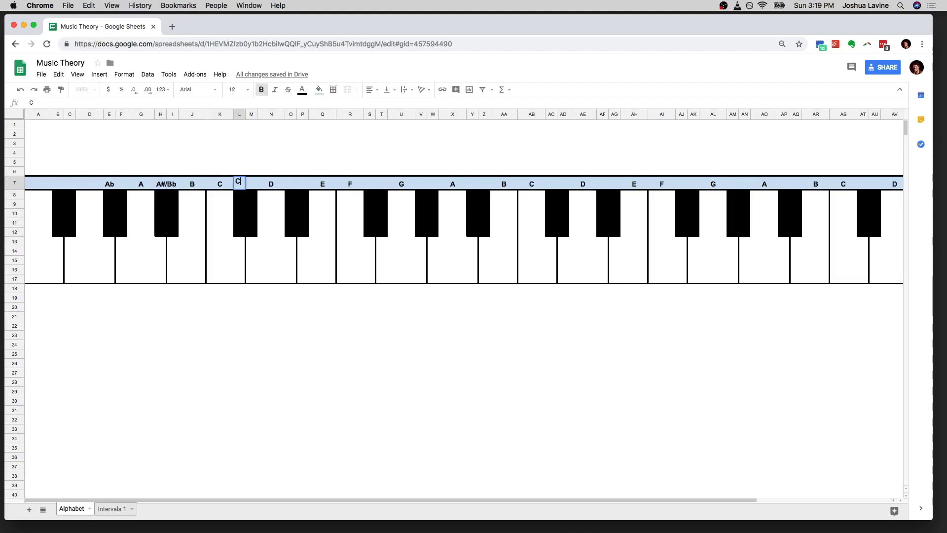
type("#/")
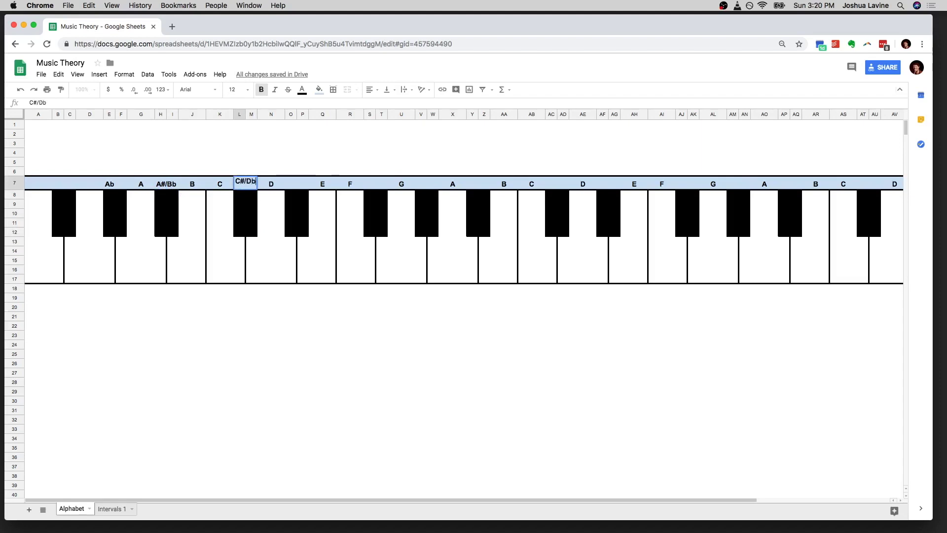
type("Db")
key("Return")
Step: Label the black key between D and E with D#/Eb in cell O7
key("Right")
key("Right")
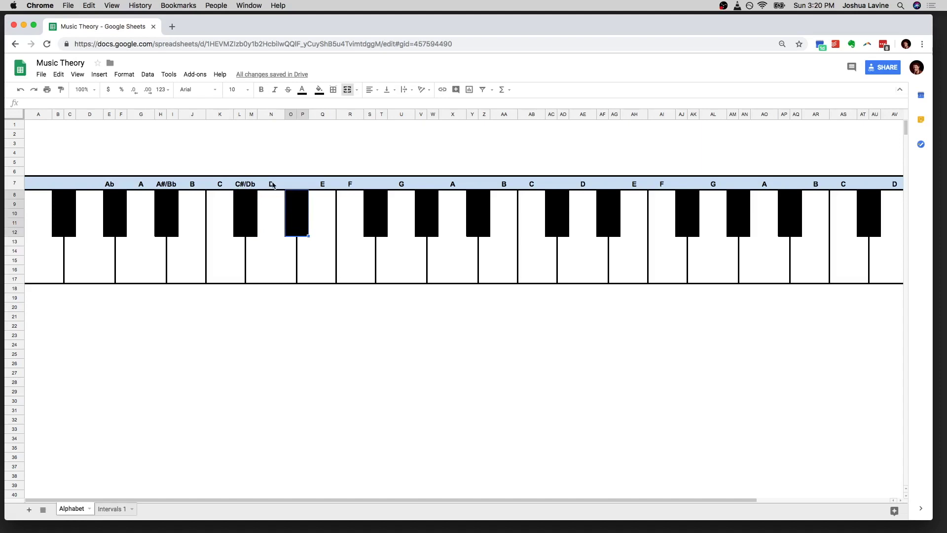
left_click(292, 185)
type("D#/")
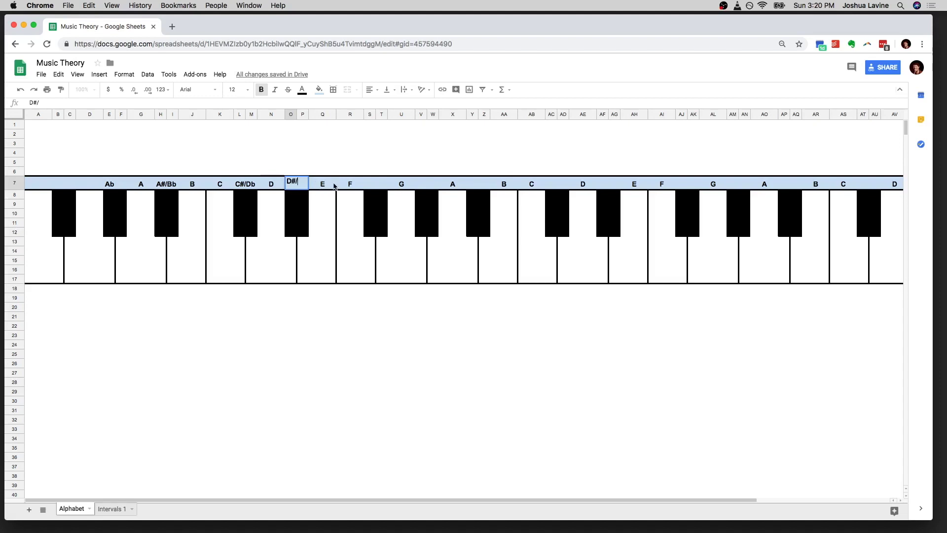
type("Eb")
key("Return")
Step: Label the black key between F and G with F#/Gb in cell S7
key("Right")
key("Right")
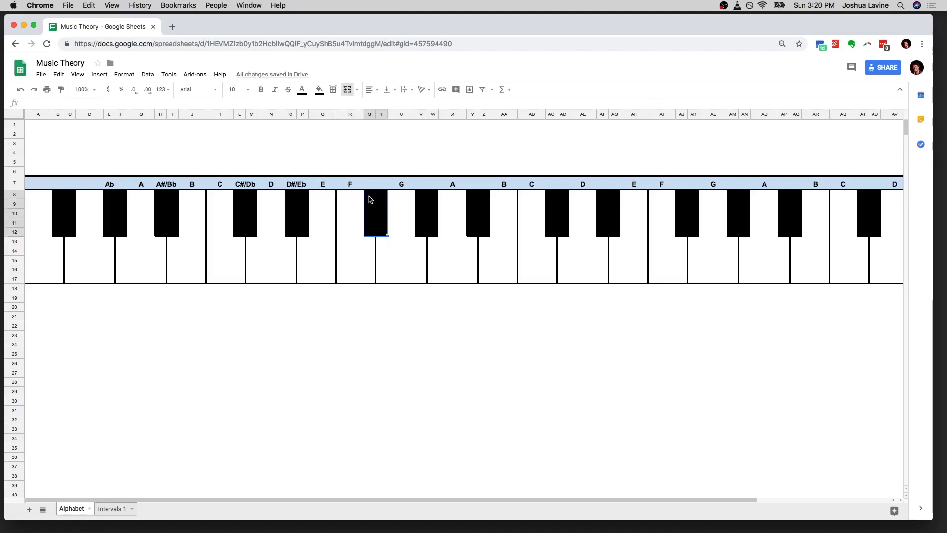
key("Up")
type("F#/")
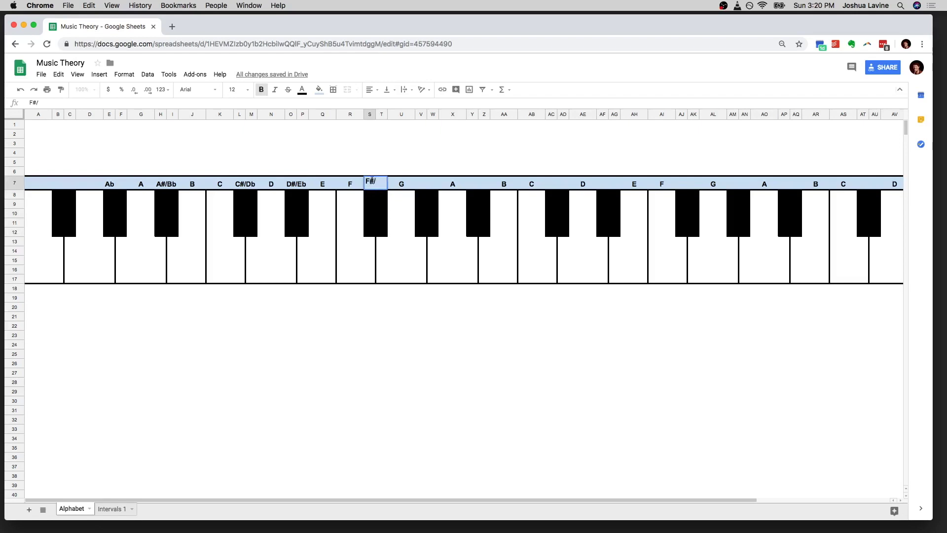
type("Gb")
key("Return")
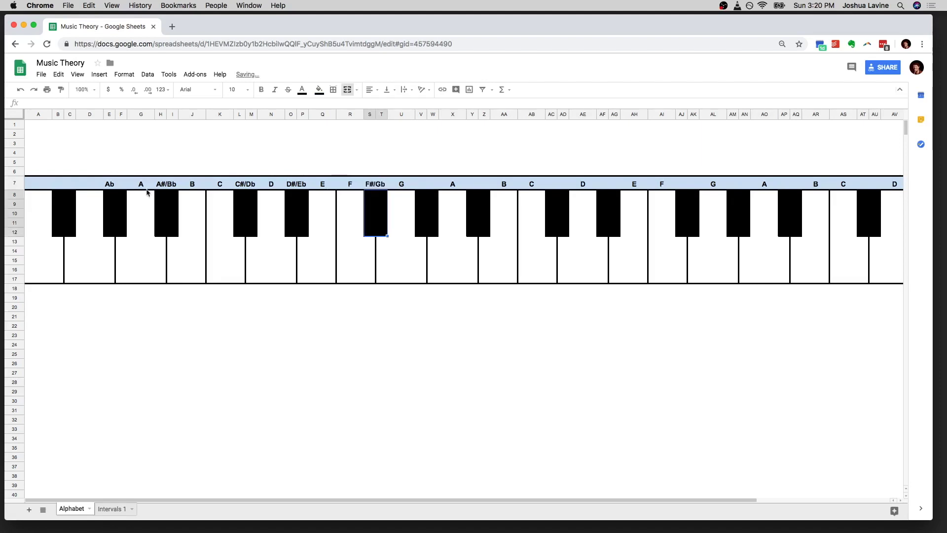
Step: Label the black key between G and the following A with G#/Ab in cell V7
left_click_drag(140, 185, 391, 186)
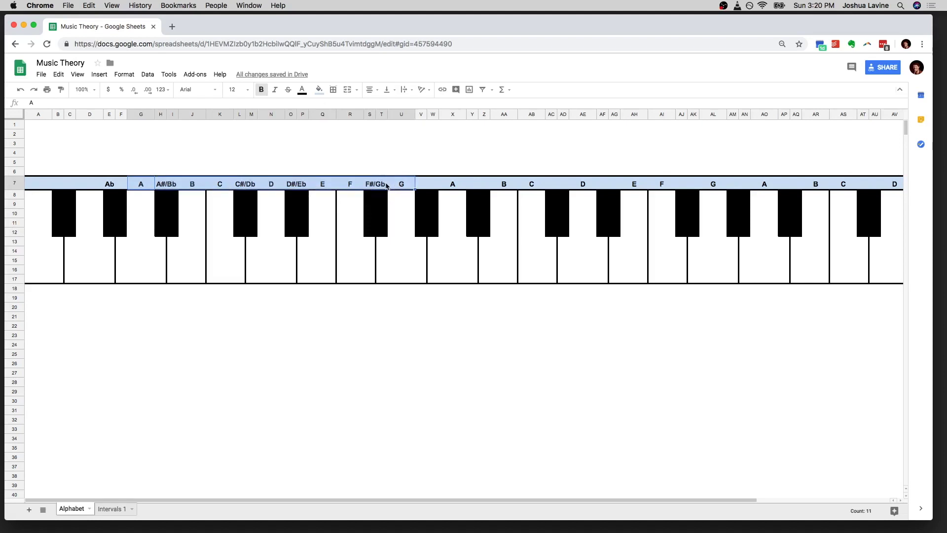
left_click(423, 185)
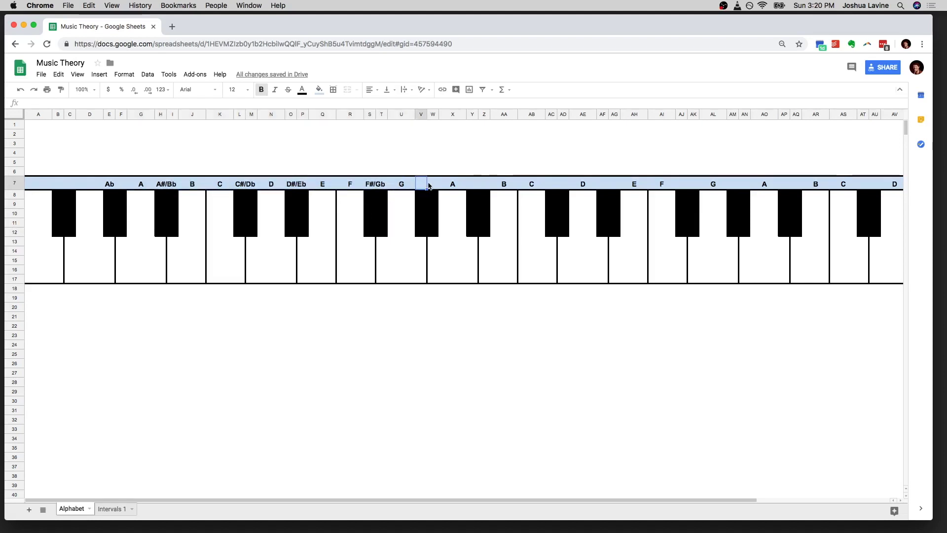
type("G#/Ab")
key("Return")
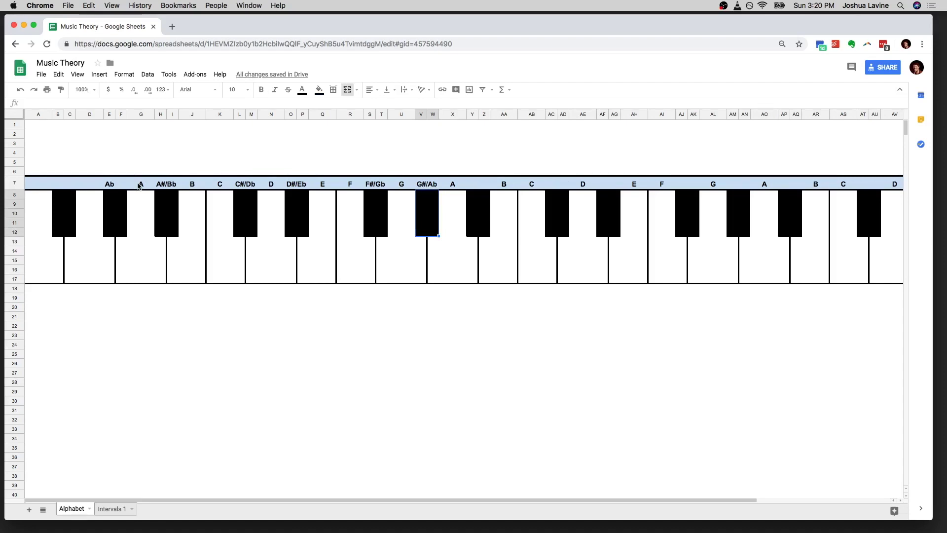
Step: Go through the note labels in row 7 one by one, from A in G7 to G#/Ab in V7
left_click(139, 185)
left_click(166, 185)
left_click(193, 184)
left_click(222, 185)
left_click(243, 185)
left_click(272, 185)
left_click(295, 185)
left_click(322, 185)
left_click(348, 185)
left_click(374, 185)
left_click(400, 185)
left_click(422, 186)
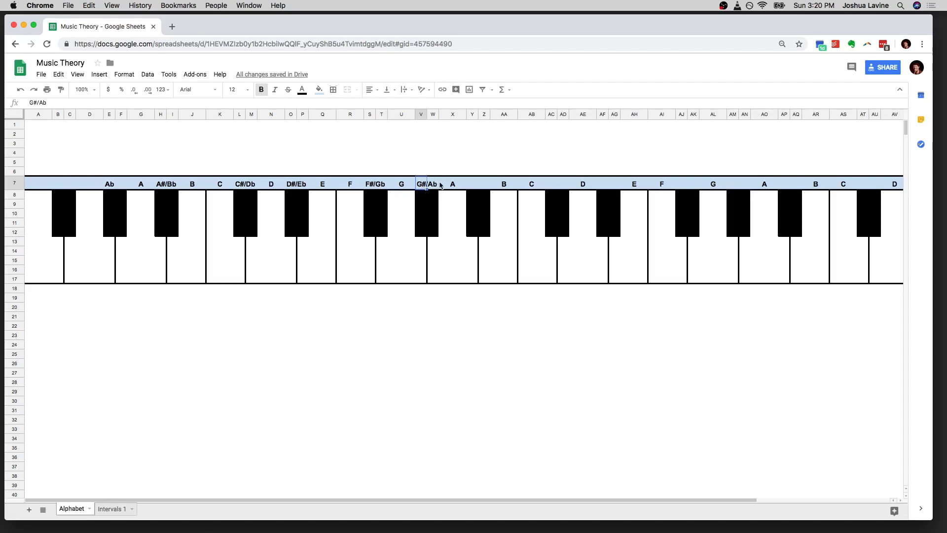
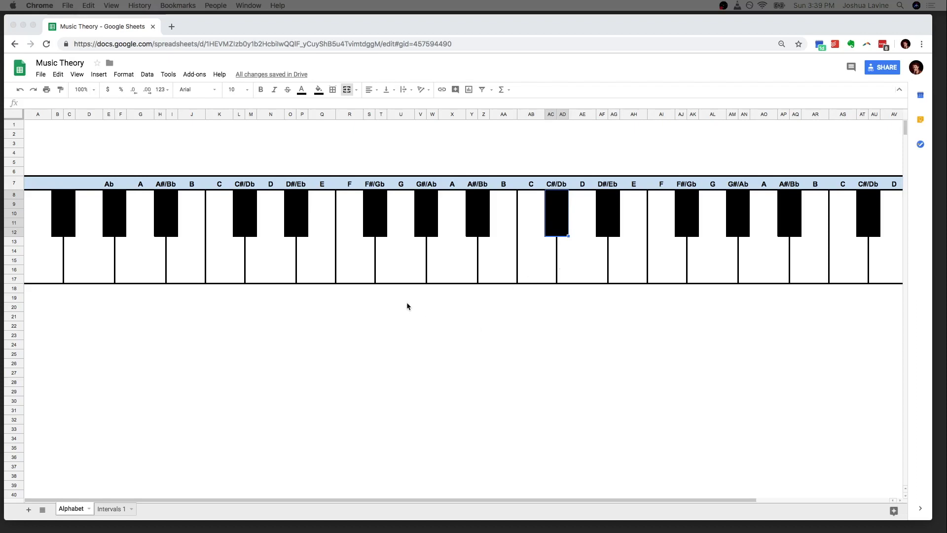
Step: Examine the distances between neighbouring keys from E through F and F#/Gb to G
left_click(322, 256)
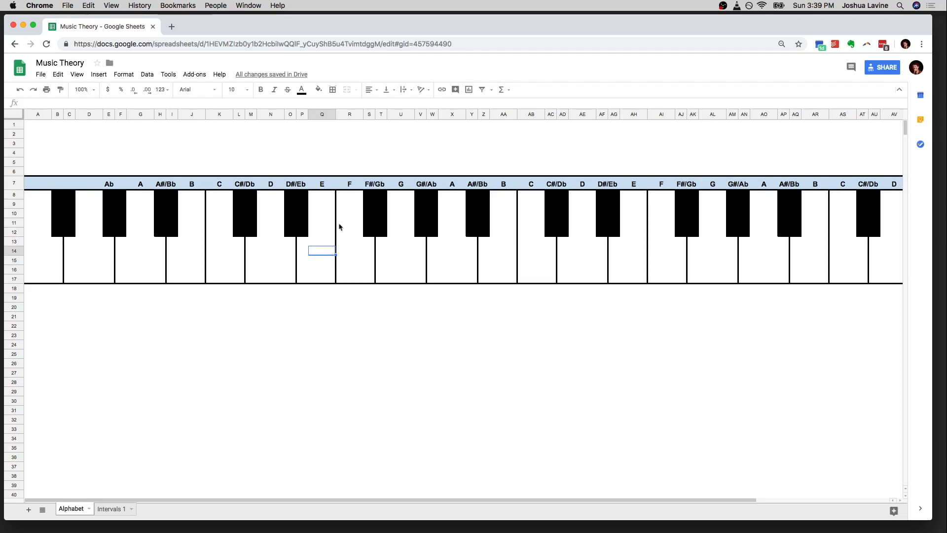
left_click(339, 252)
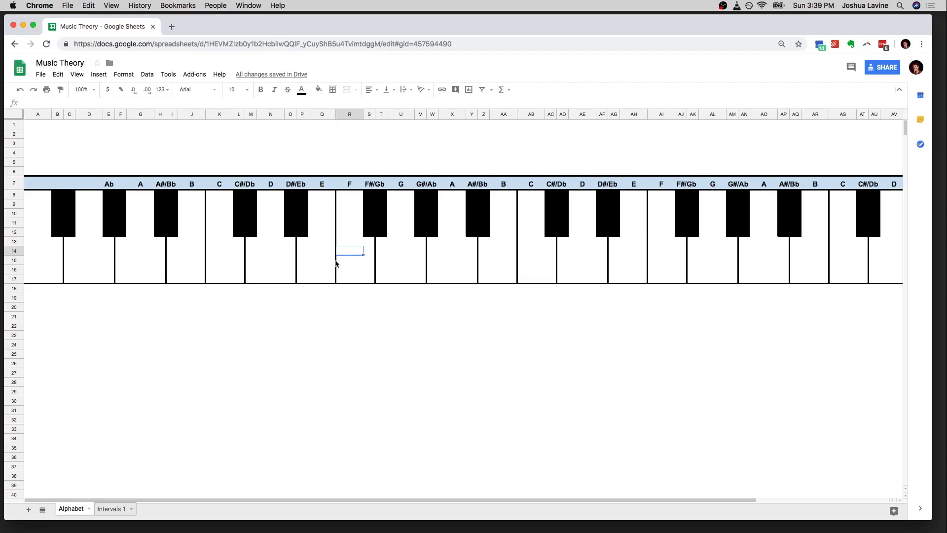
left_click(348, 212)
left_click(368, 214)
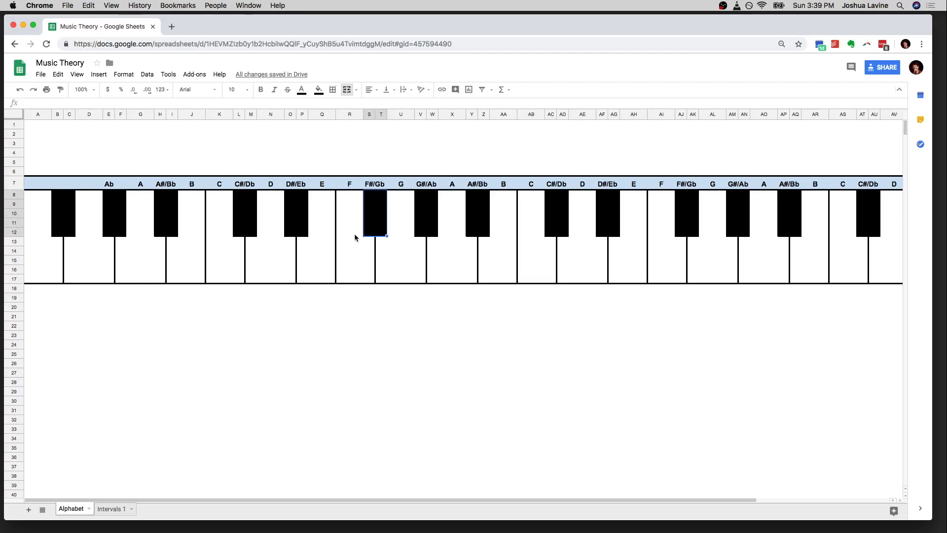
left_click(325, 249)
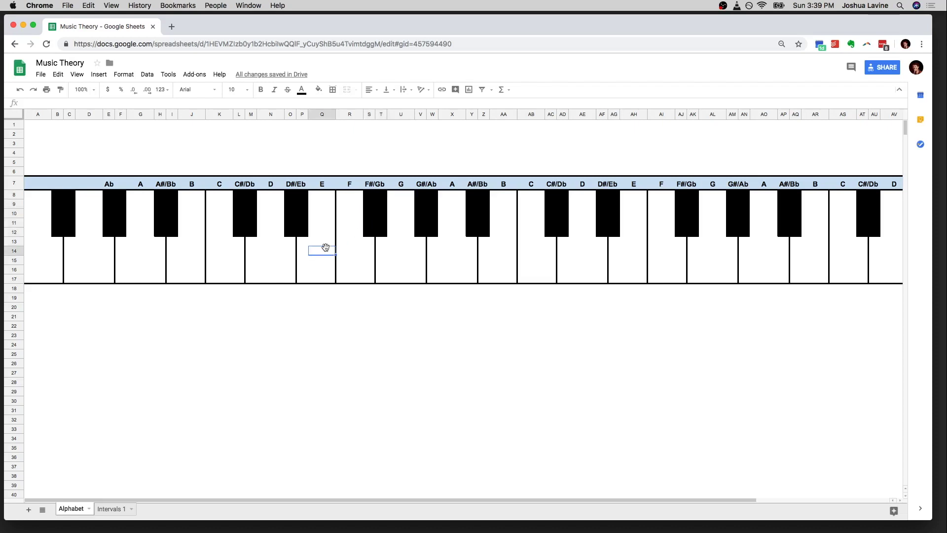
left_click(380, 212)
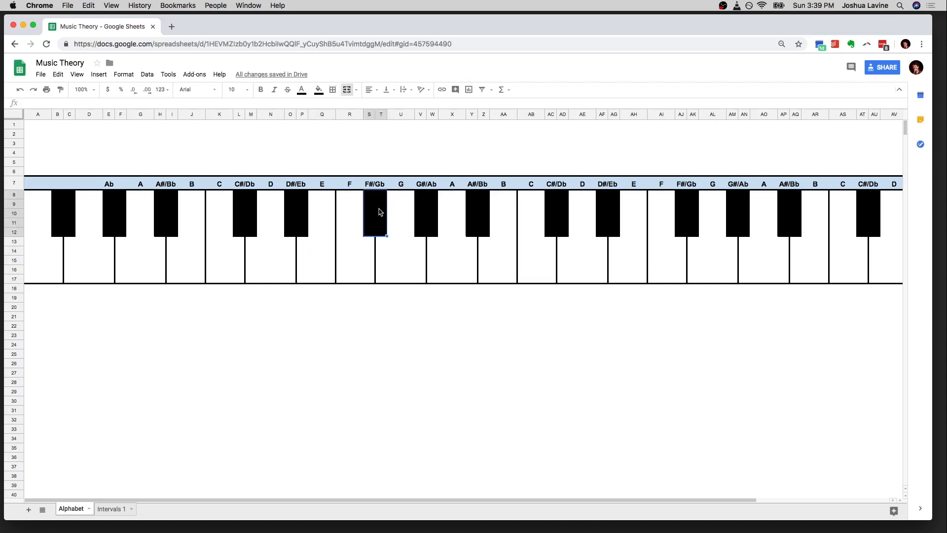
left_click(370, 248)
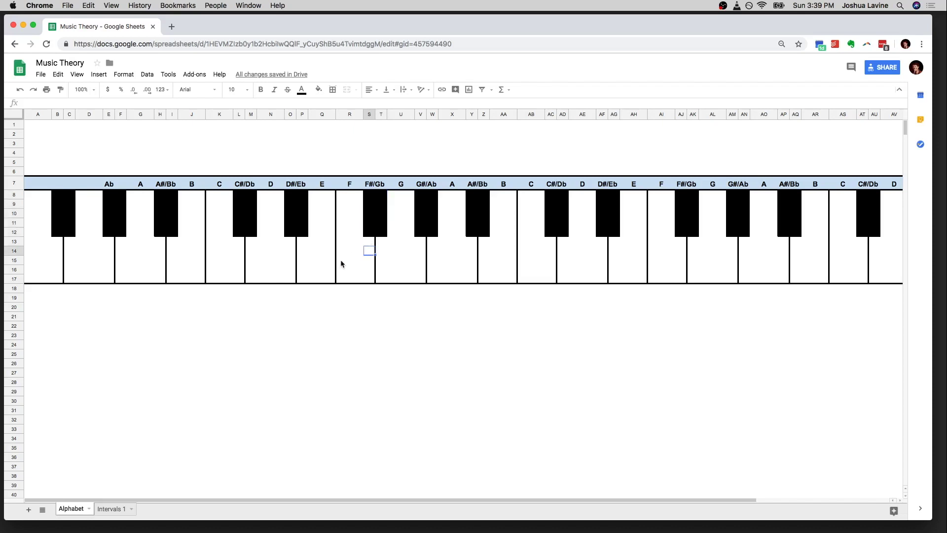
left_click(395, 235)
left_click(394, 255)
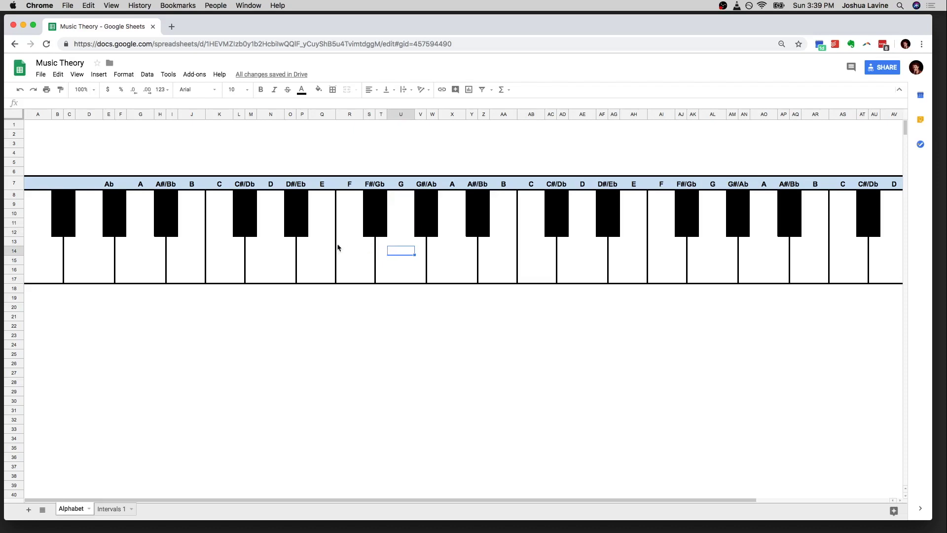
left_click(367, 225)
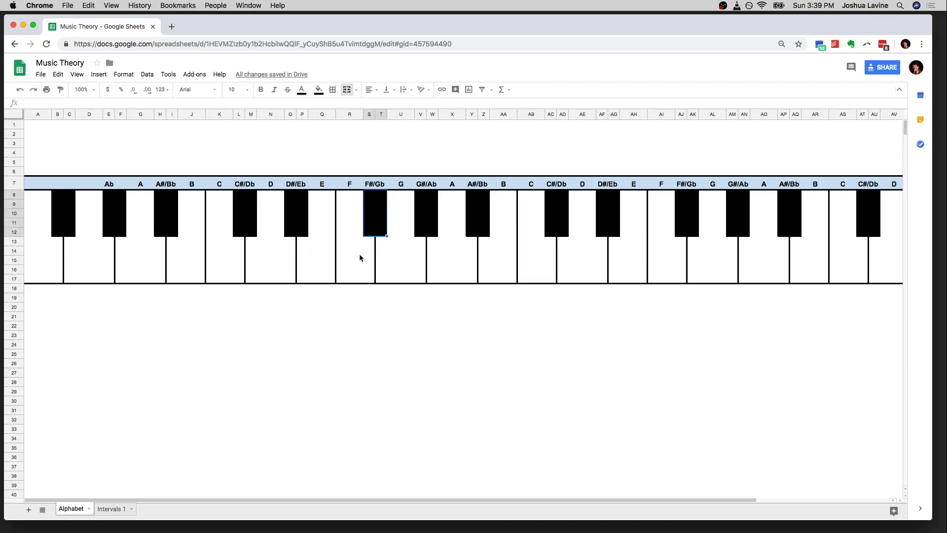
left_click(384, 257)
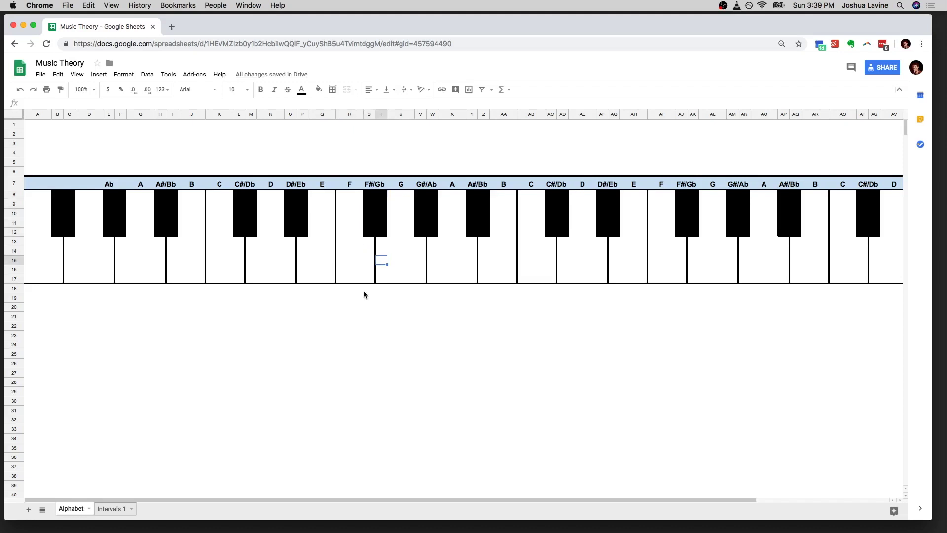
left_click(374, 215)
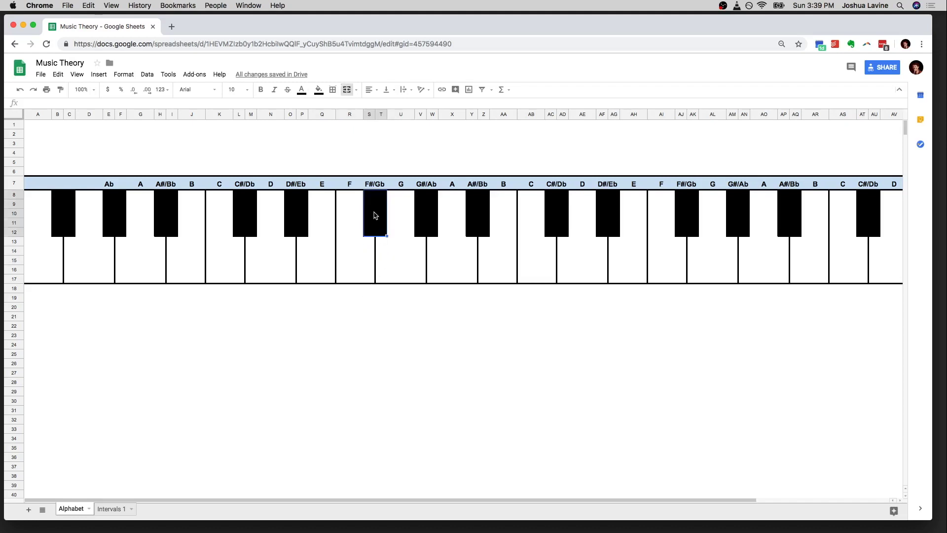
Step: Examine the G#/Ab and A#/Bb black keys and the adjacent B and C white keys
left_click(426, 207)
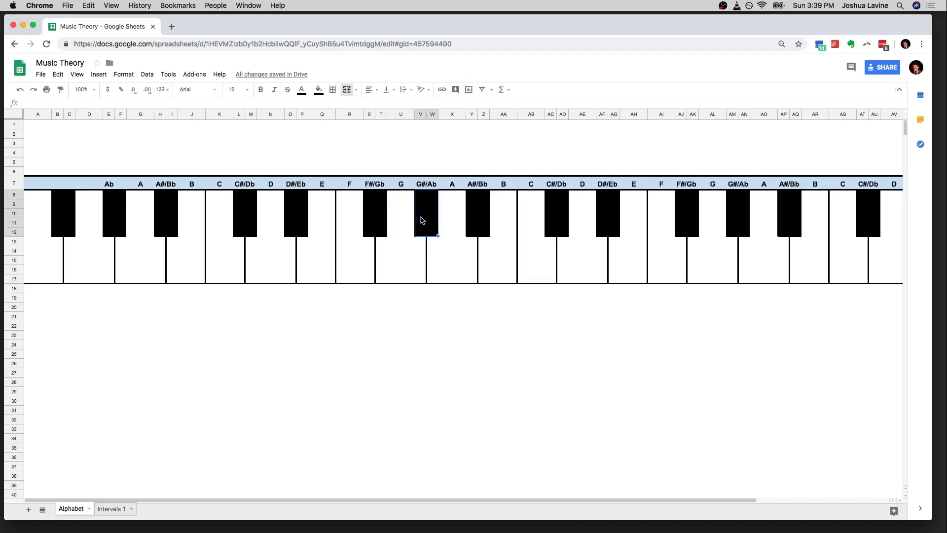
left_click(477, 215)
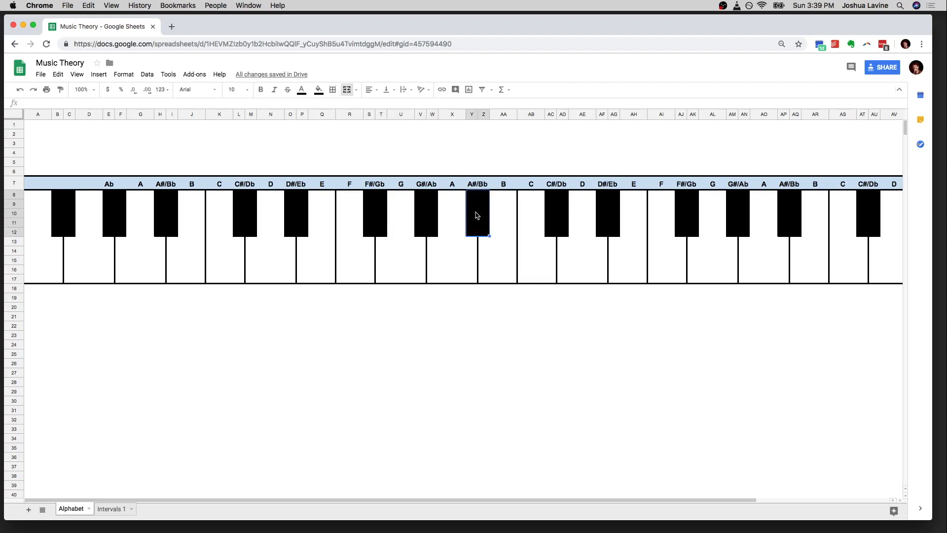
left_click(508, 229)
left_click(531, 232)
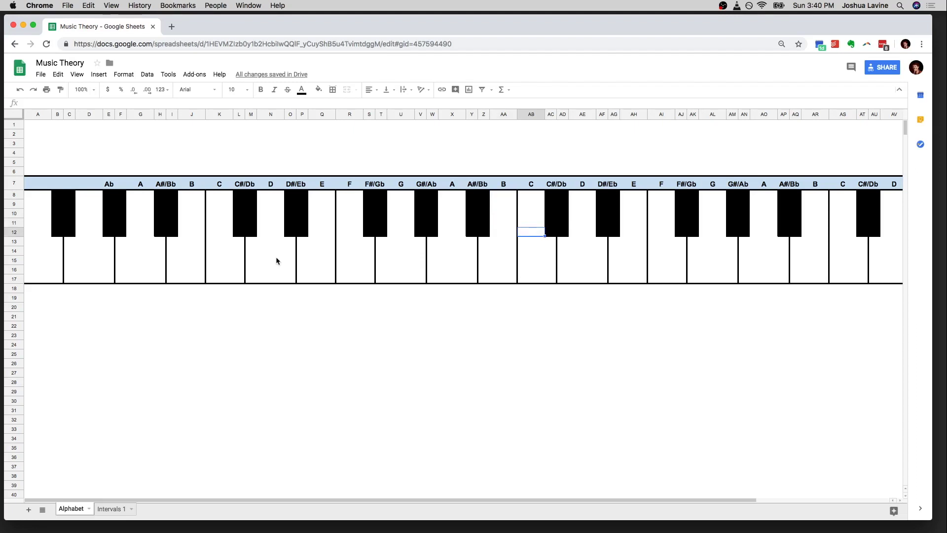
Step: Highlight the white-key area and the black-key rows from A#/Bb in column H to F#/Gb in column AK for review
left_click_drag(145, 246, 705, 283)
left_click_drag(163, 213, 697, 224)
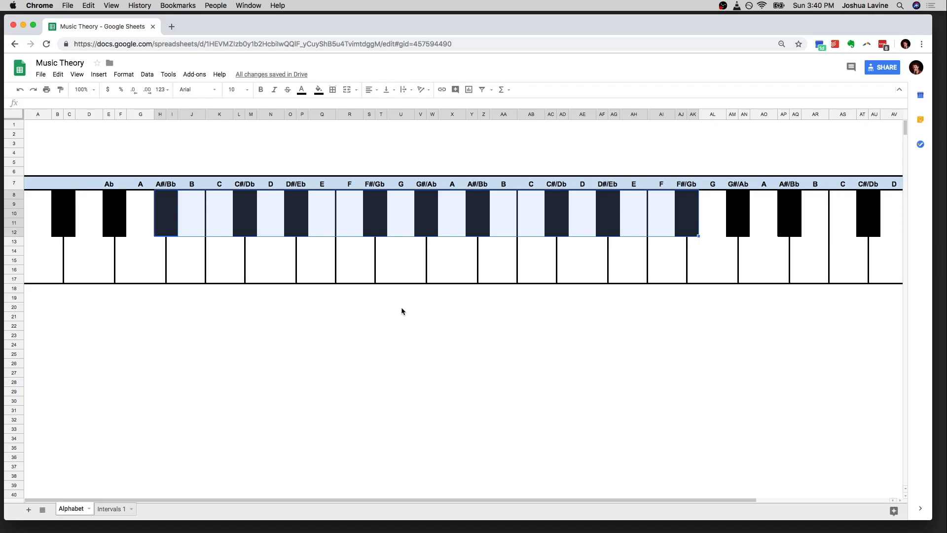
left_click(401, 308)
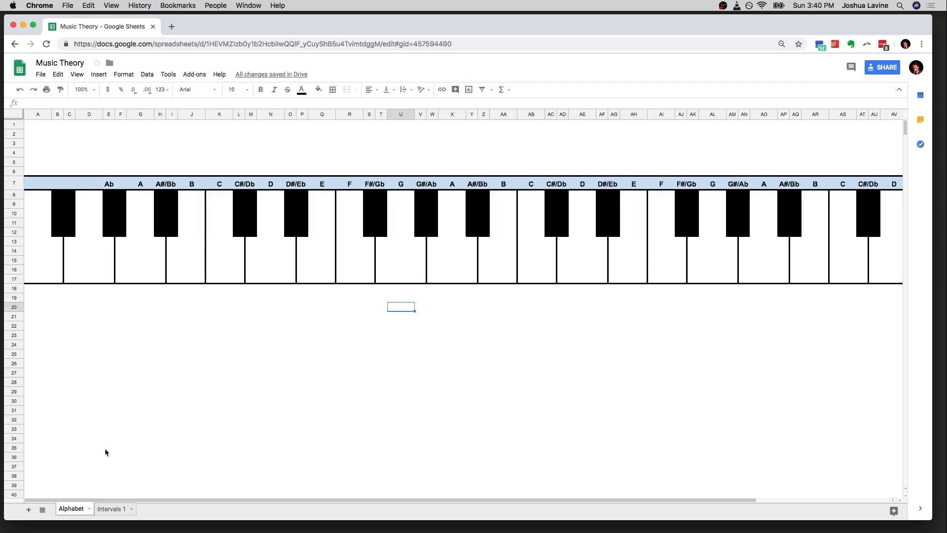
Step: Add a new blank sheet after the Alphabet sheet and select its cell A5
left_click(28, 511)
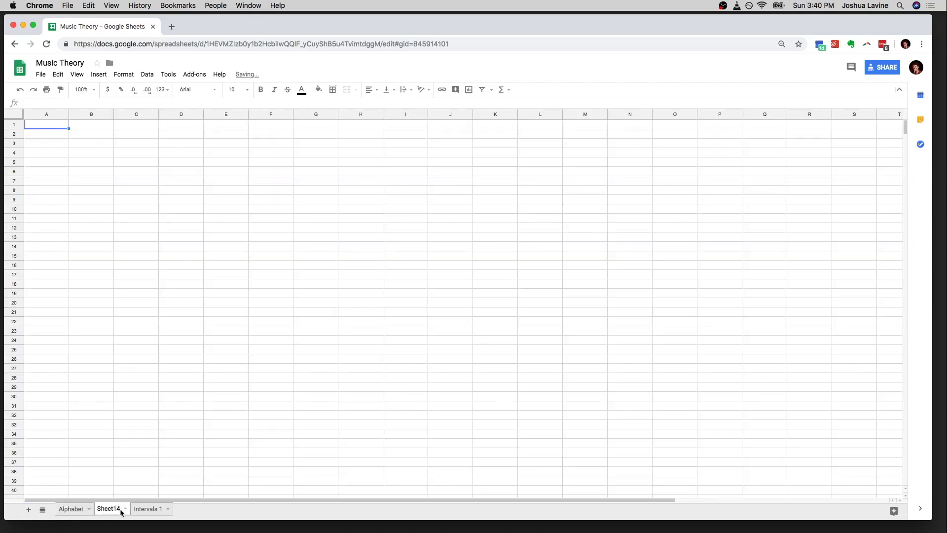
left_click(43, 164)
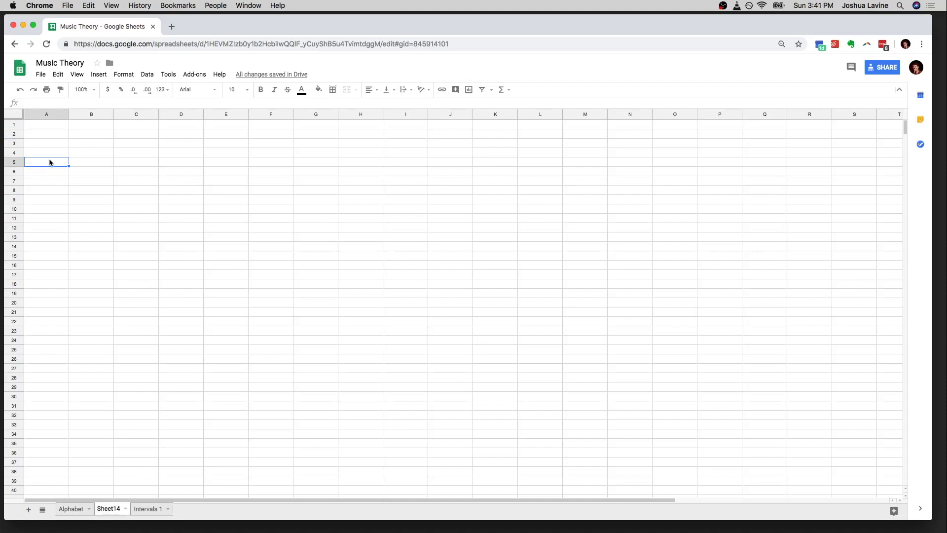
Step: Enter the note A in cell A5 and A#/Bb in cell B5
type("A")
key("Tab")
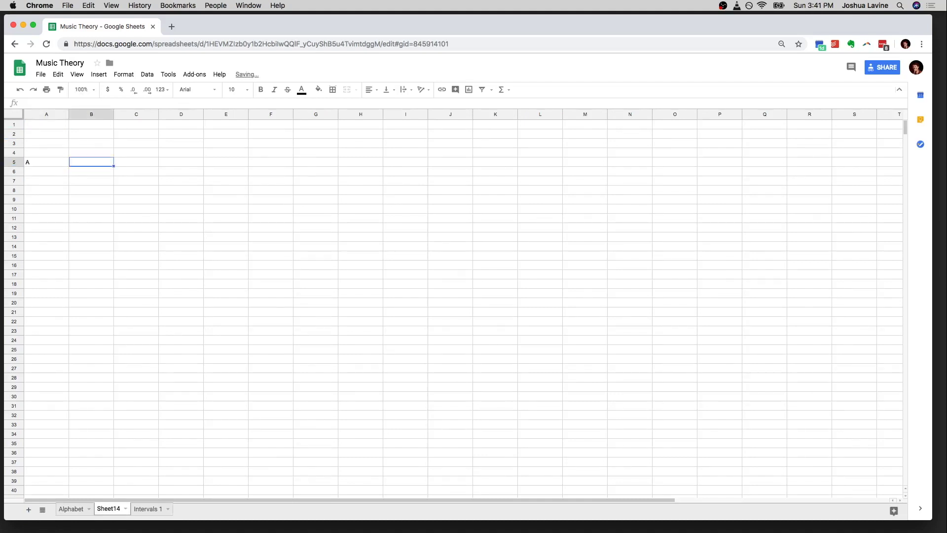
type("A3B")
key("BackSpace")
key("BackSpace")
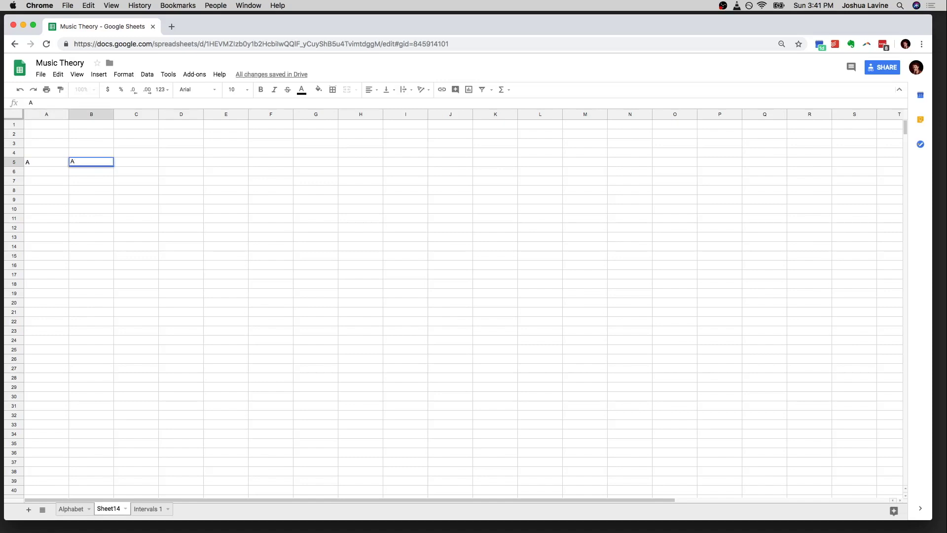
left_click(136, 162)
left_click(92, 162)
type("A#/Bb")
key("Tab")
Step: Continue the note row with B in C5, C in D5 and C#/Db in E5
type("C")
key("Tab")
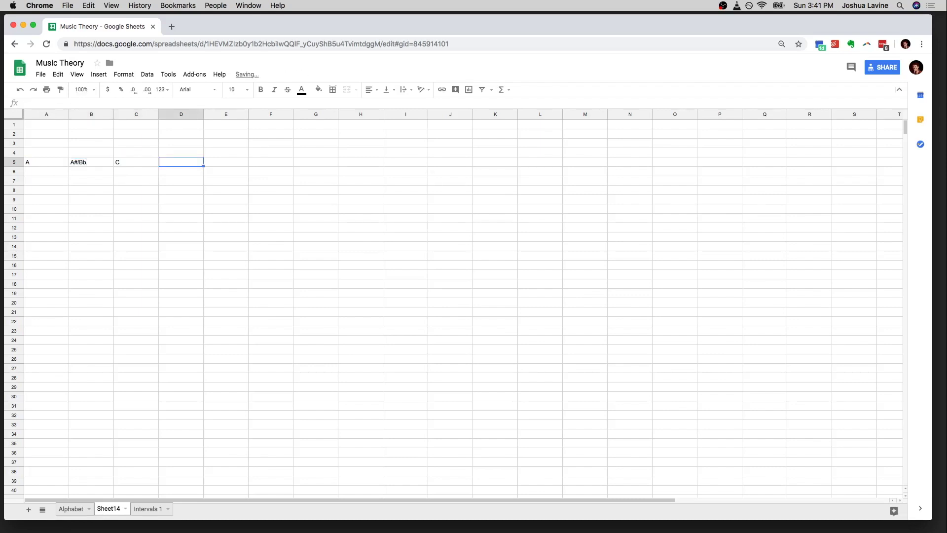
key("shift+Tab")
type("B")
key("Tab")
type("C")
key("Tab")
type("C")
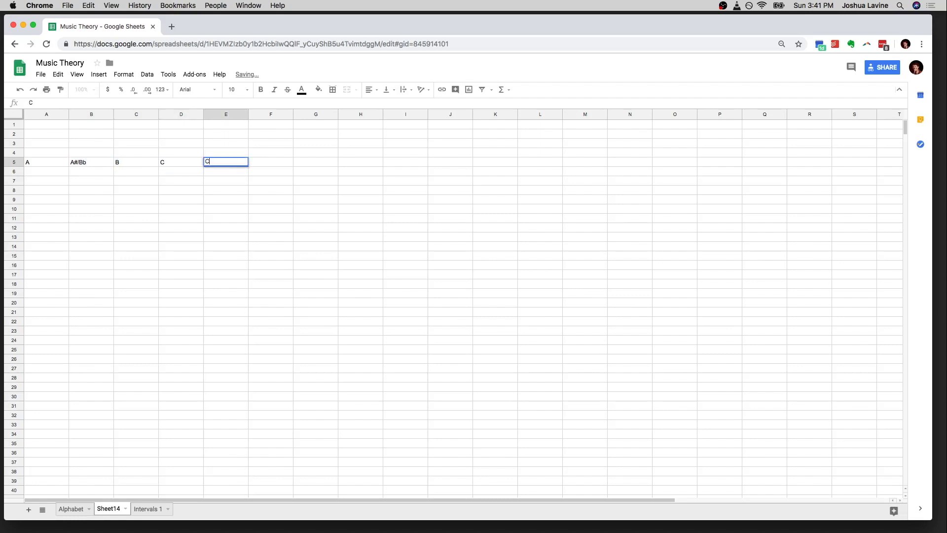
type("#/Db")
key("Tab")
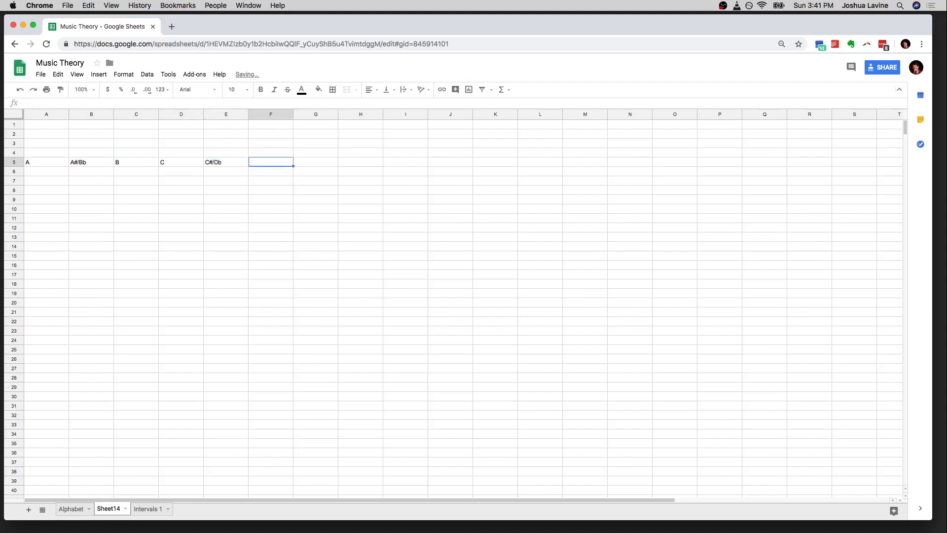
Step: Enter the notes D, D#/Eb and E in cells F5 through H5
type("D")
key("Tab")
type("D#/Eb")
key("Tab")
type("E")
key("Tab")
Step: Complete the note row with F, F#/Gb, G and G#/Ab in cells I5 through L5
type("E")
key("Tab")
type("F#/Gb")
key("Tab")
type("G")
key("Tab")
type("G3/Ab")
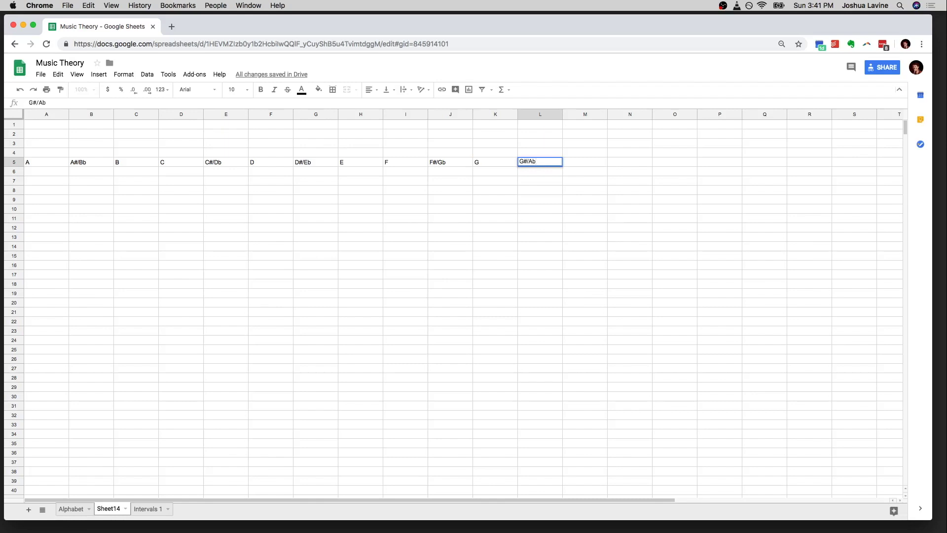
key("Tab")
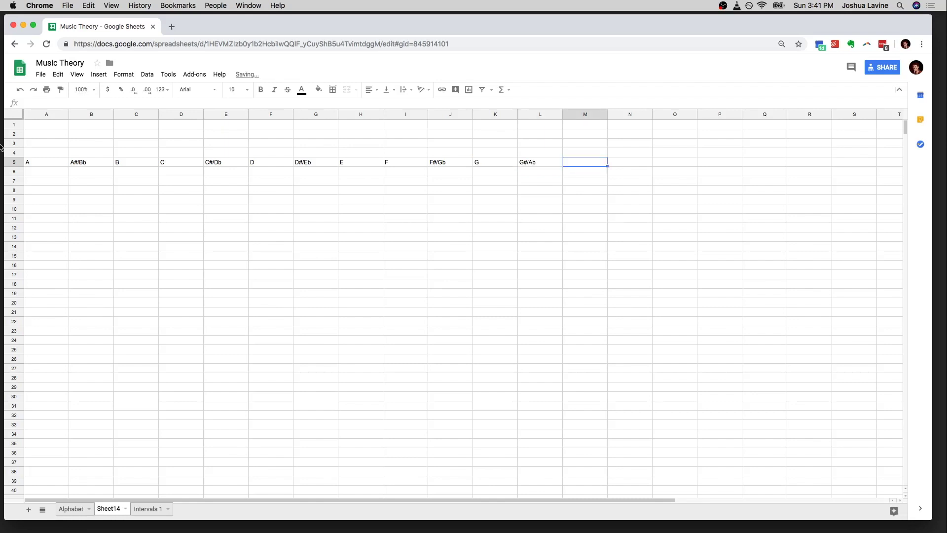
Step: Check the note names in row 5 one by one from A through G#/Ab
left_click(53, 162)
key("Right")
key("Right")
key("Right")
key("Right")
key("Right")
key("Right")
key("Right")
key("Right")
key("Right")
key("Right")
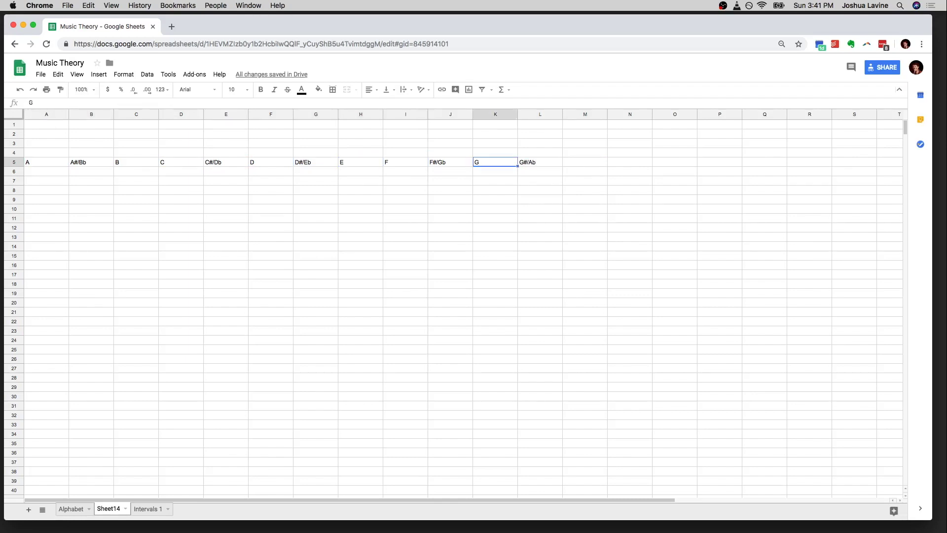
key("Right")
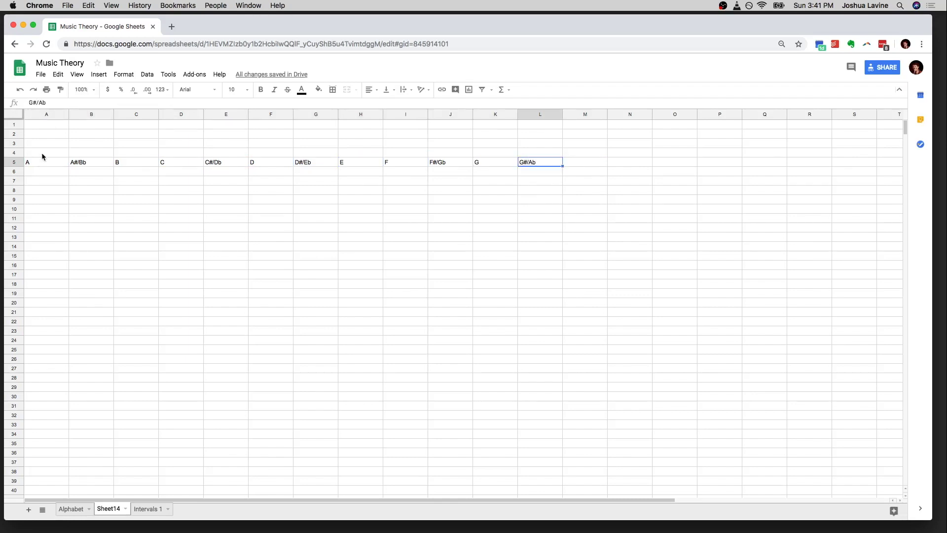
Step: Make row 4 much taller and fill cell B4 above A#/Bb with black
left_click_drag(15, 157, 15, 234)
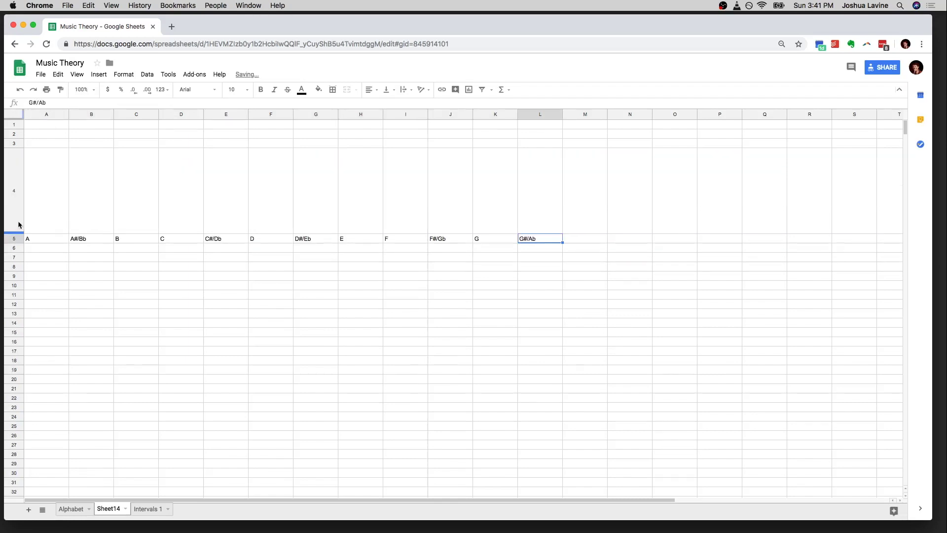
left_click(106, 190)
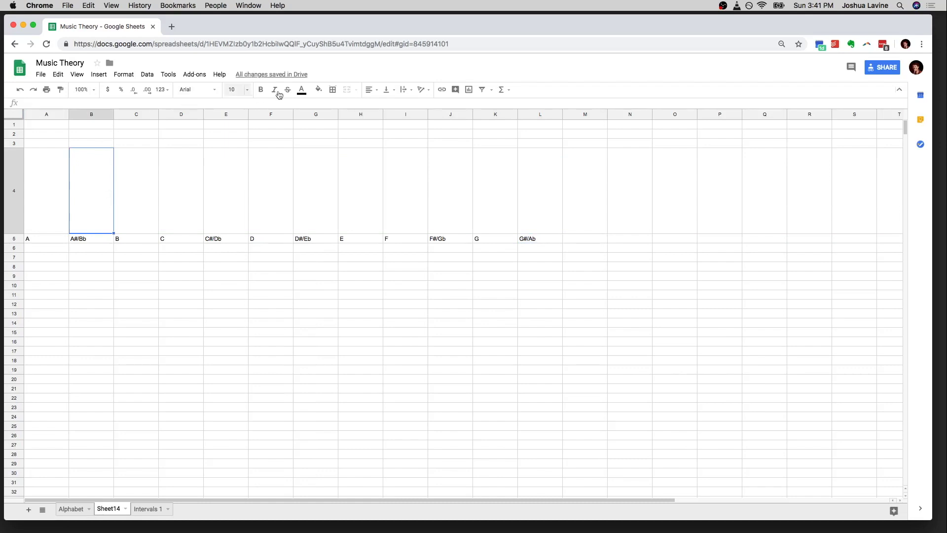
left_click(319, 90)
left_click(321, 120)
Step: Copy the black key cell to the row 4 cells above C#/Db, D#/Eb, F#/Gb and G#/Ab
key("super+c")
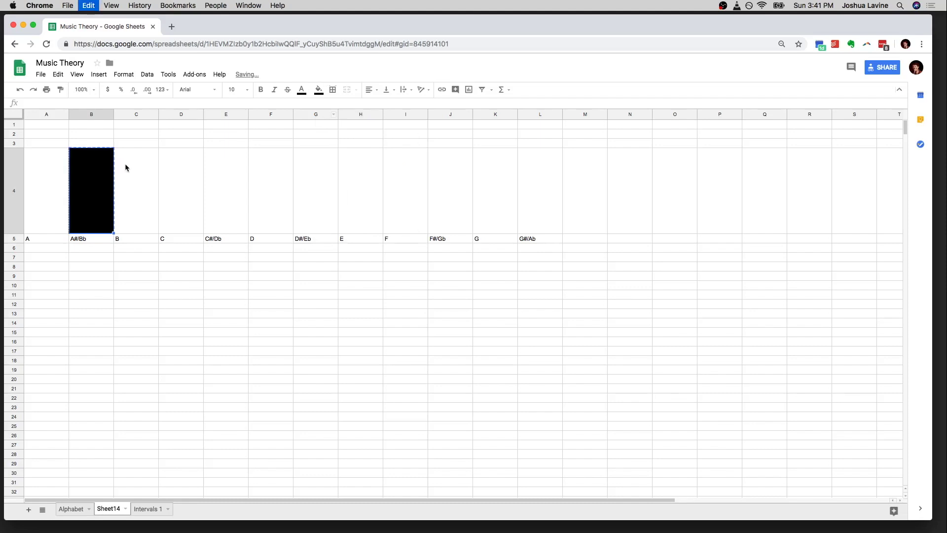
left_click(217, 174)
key("super+v")
left_click(313, 181)
key("super+v")
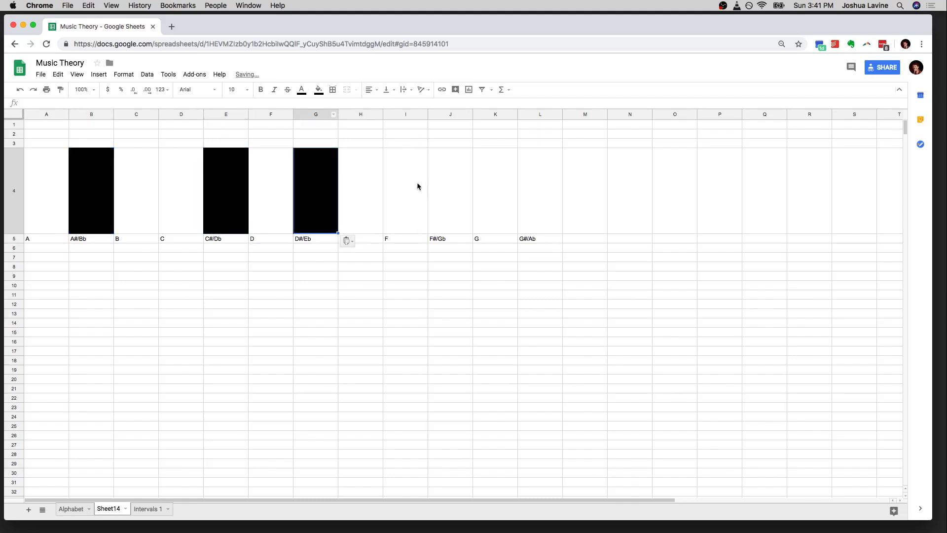
left_click(452, 190)
key("super+v")
left_click(537, 190)
key("super+v")
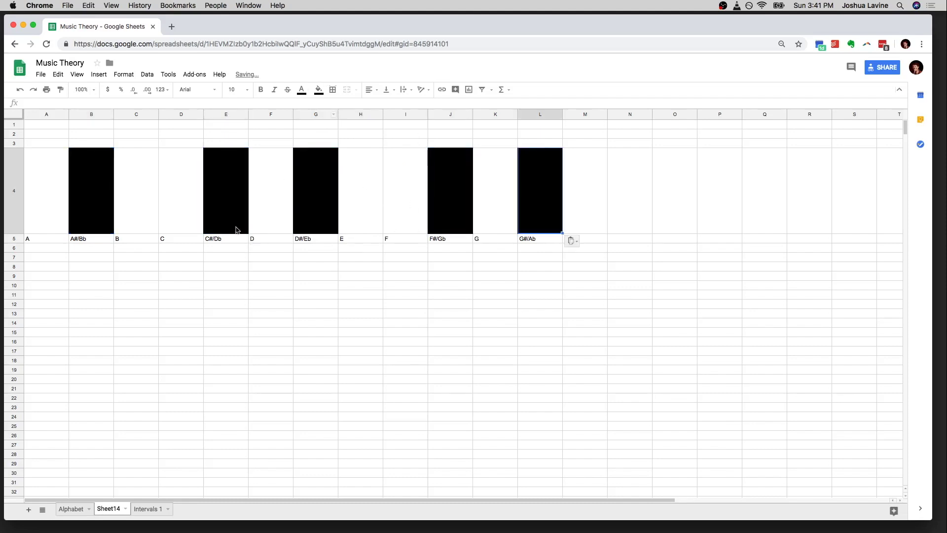
Step: Copy the octave in A4:L5 and paste it twice, starting at M4 and at Y4
left_click_drag(30, 199, 524, 238)
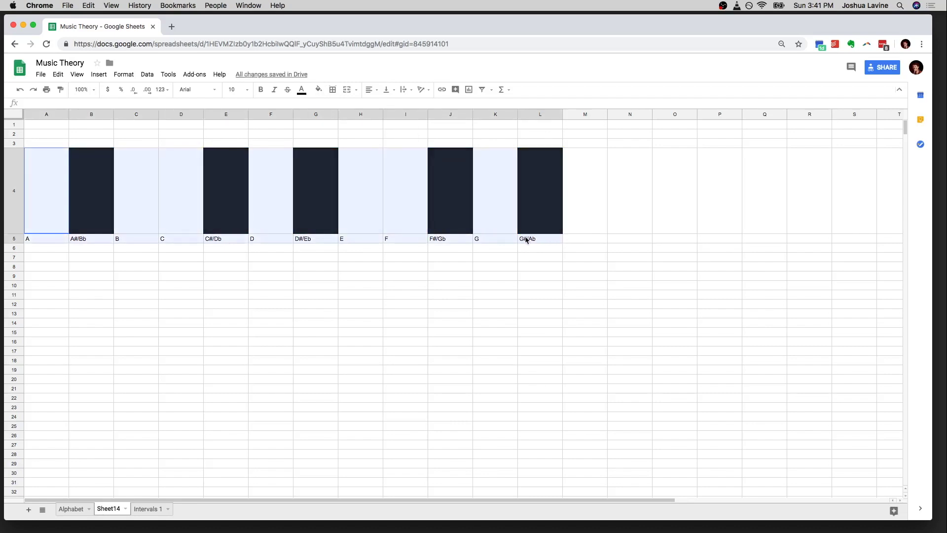
key("super+c")
left_click(576, 205)
key("super+v")
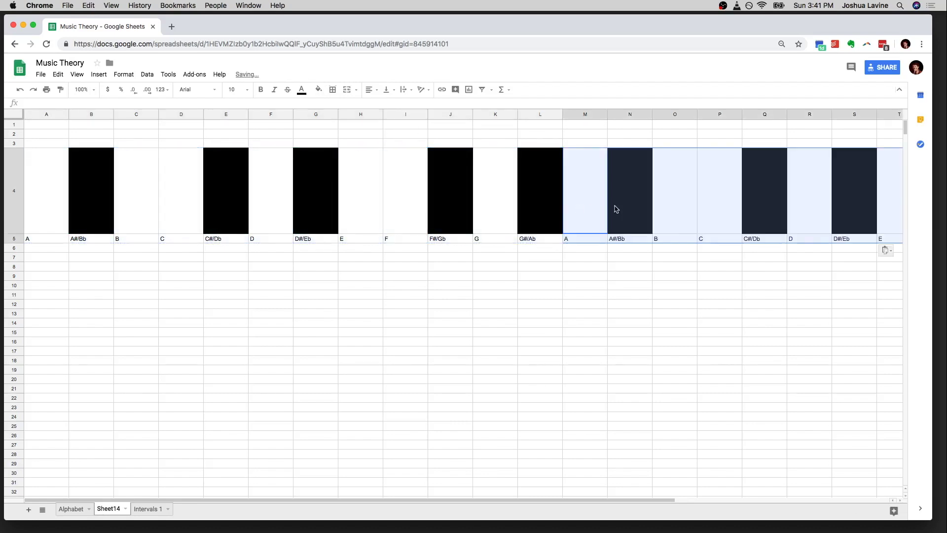
left_click_drag(384, 500, 767, 418)
left_click(821, 191)
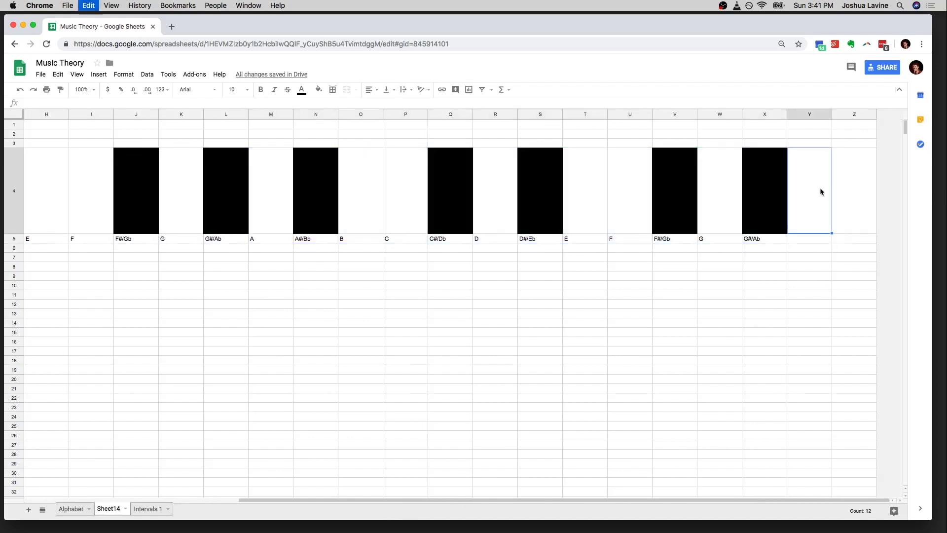
key("super+v")
left_click_drag(631, 500, 371, 500)
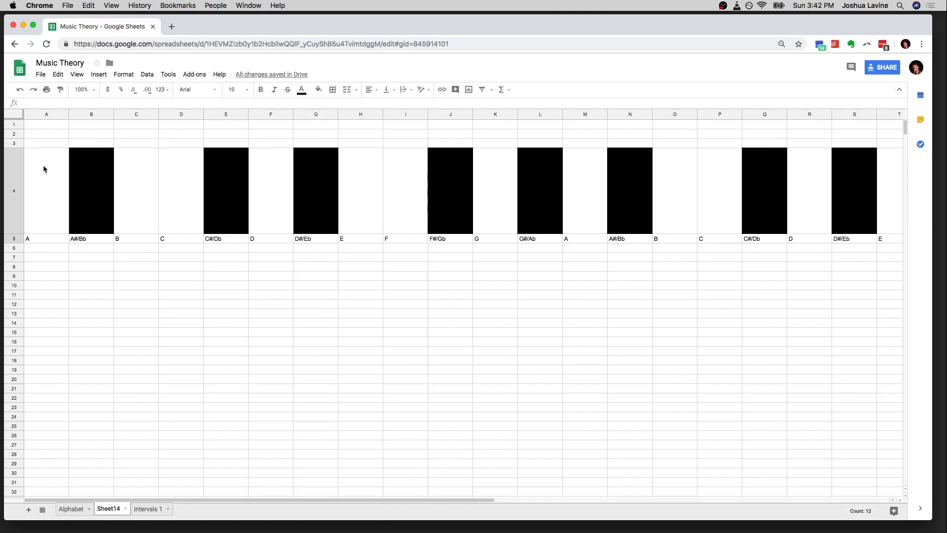
Step: Make the note names in row 5 bold and add a thick outer border around the row
left_click(22, 239)
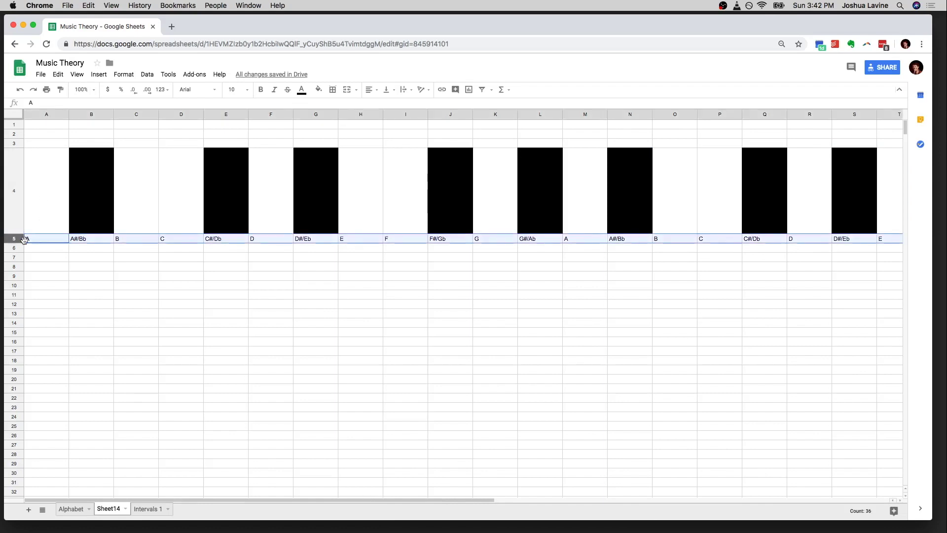
key("super+b")
left_click(333, 90)
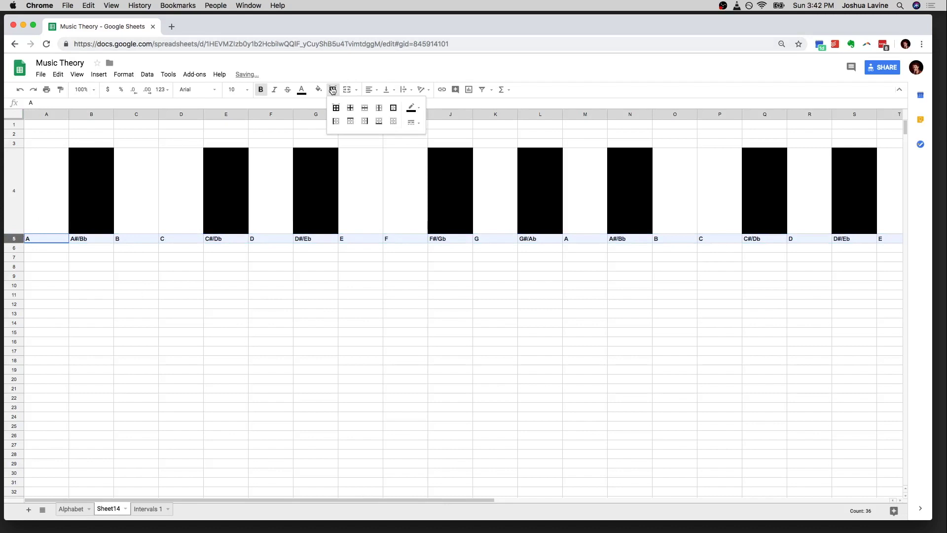
left_click(413, 122)
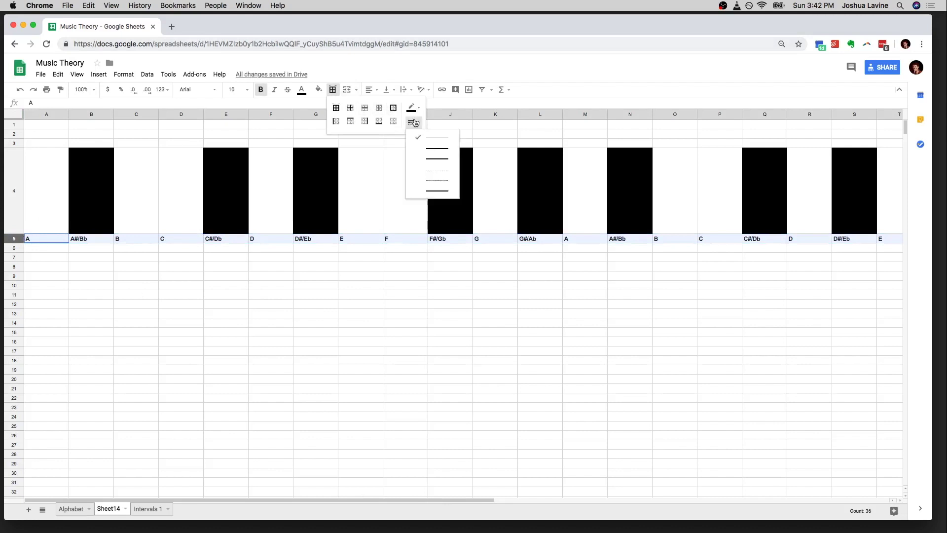
left_click(435, 163)
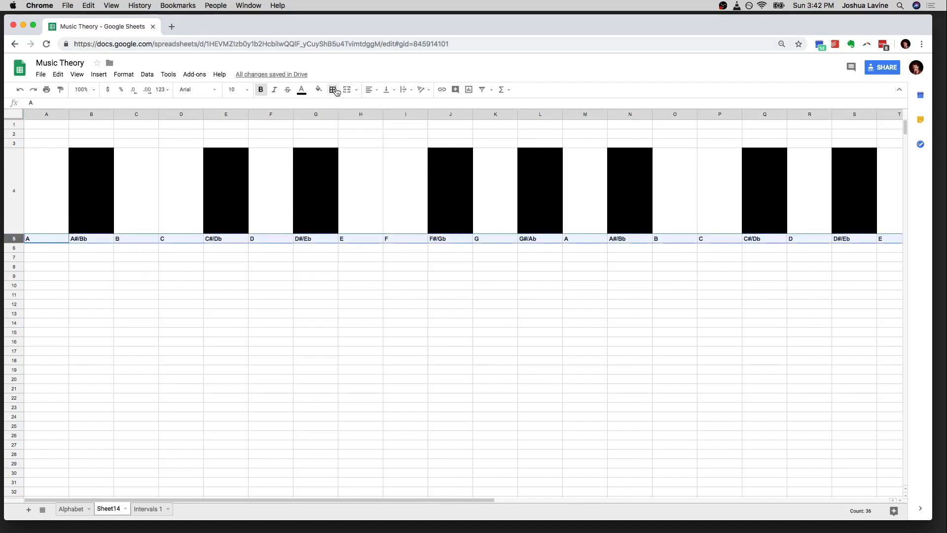
left_click(333, 89)
left_click(393, 109)
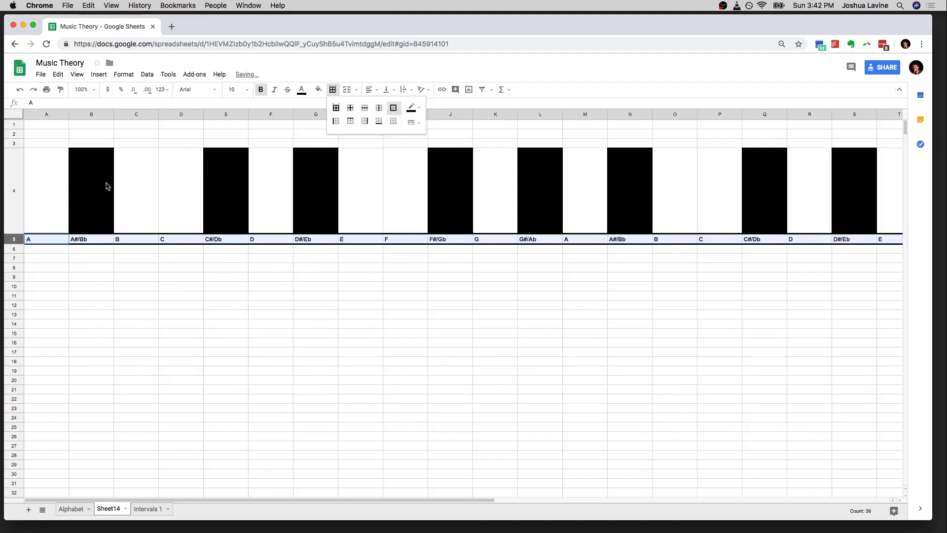
Step: Add a thick top border to the piano key row, row 4
left_click(13, 159)
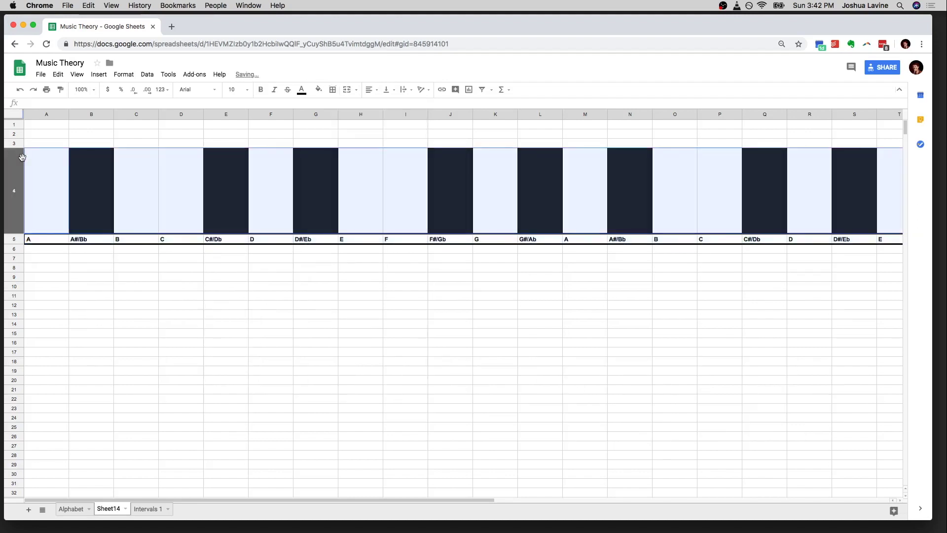
left_click(334, 94)
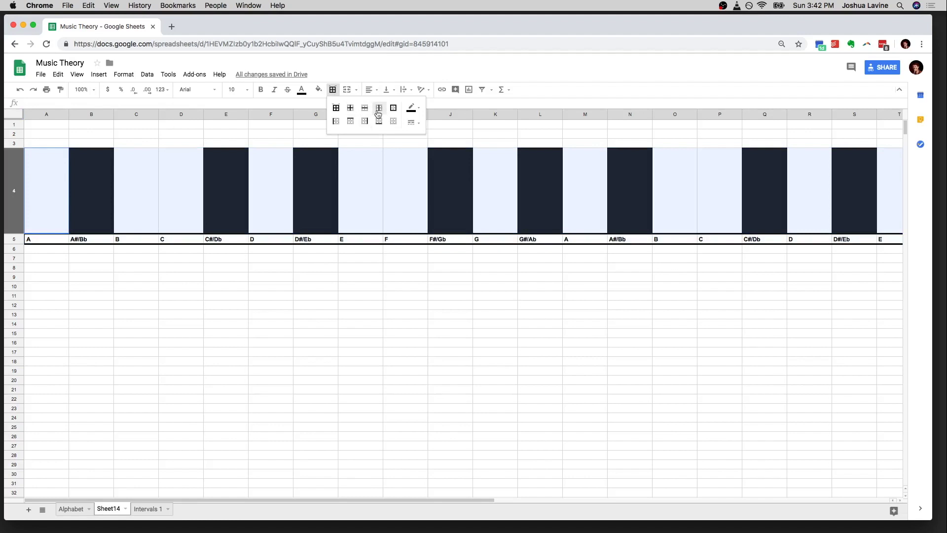
left_click(350, 121)
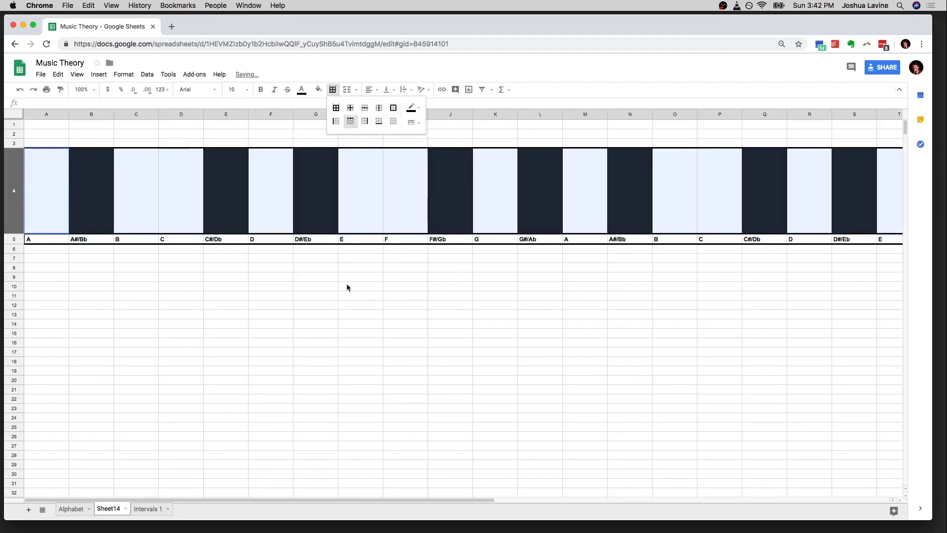
left_click(347, 286)
Step: Examine the keys in row 4 one at a time from A up to the next A, and highlight the whole key row for review
left_click(43, 220)
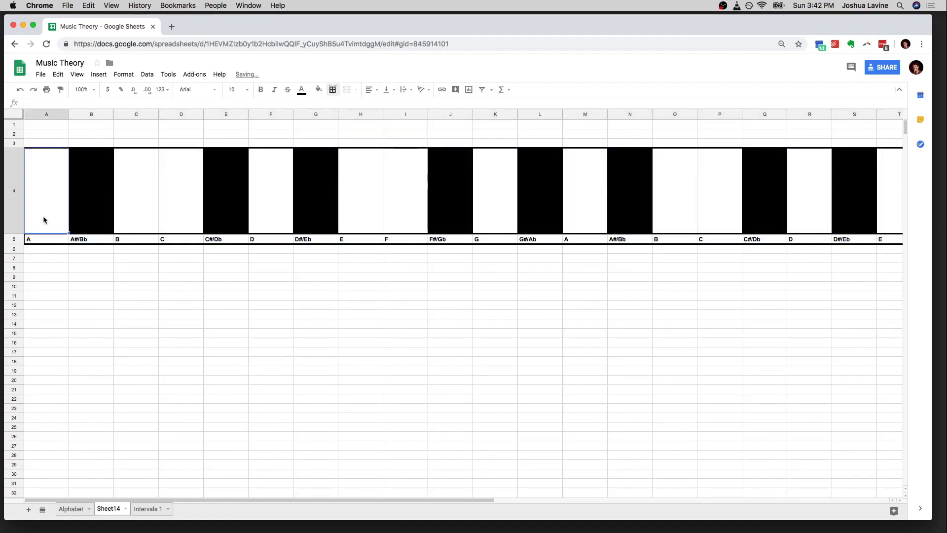
key("Right")
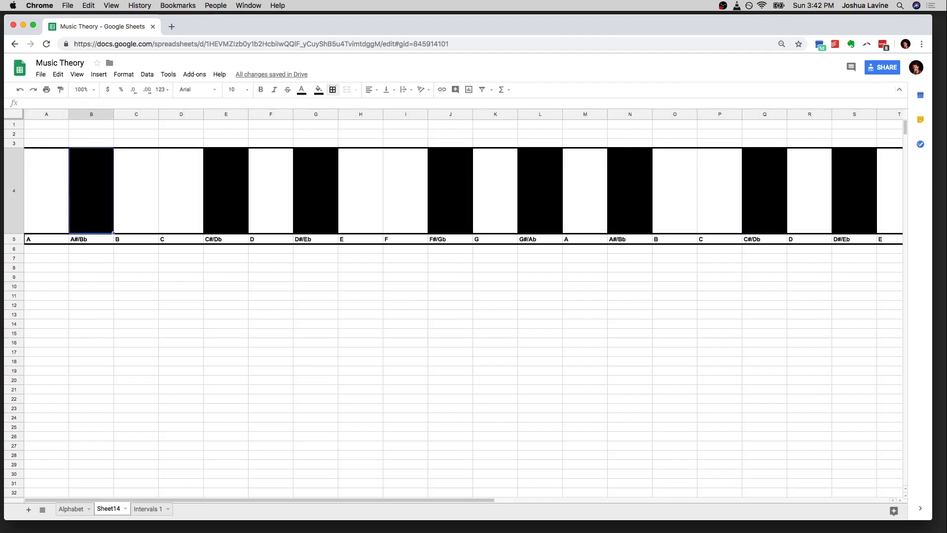
key("Right")
key("Right")
key("Right")
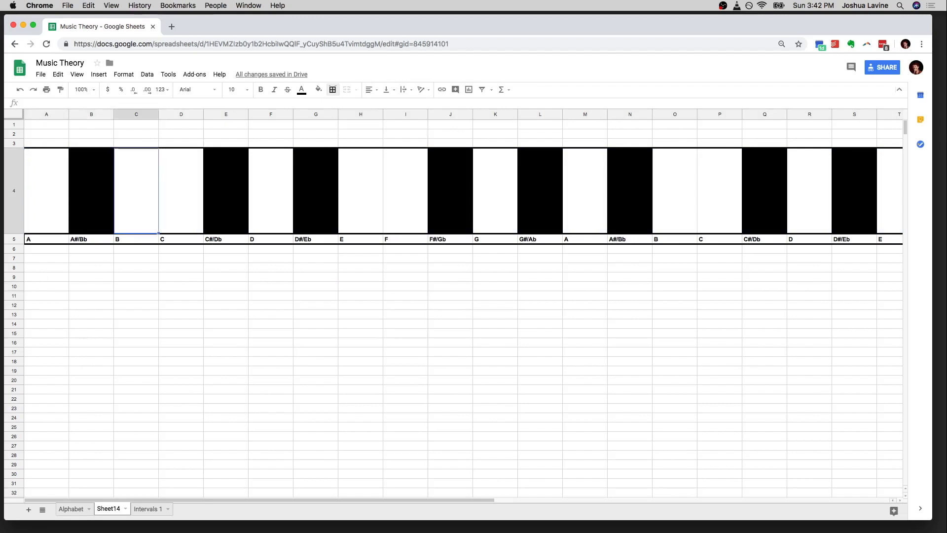
key("Right")
key("Right")
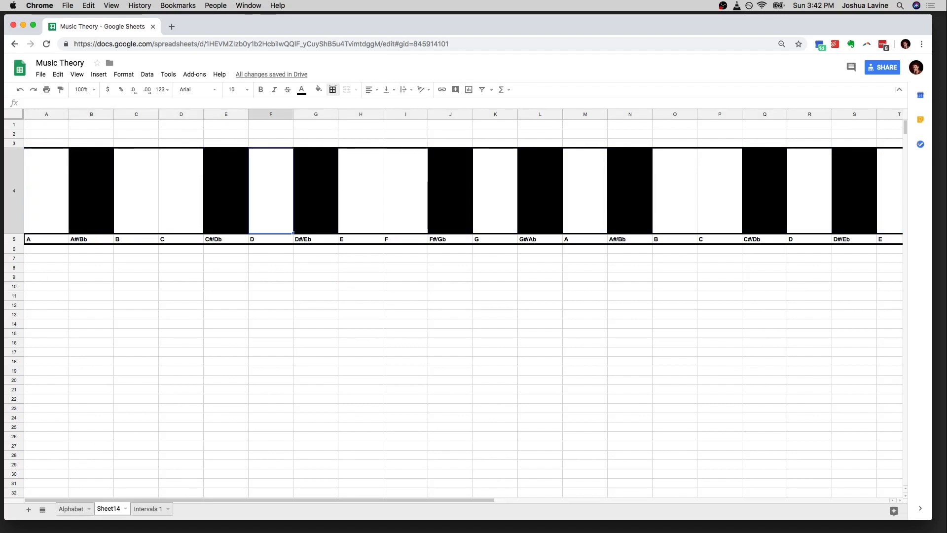
key("Right")
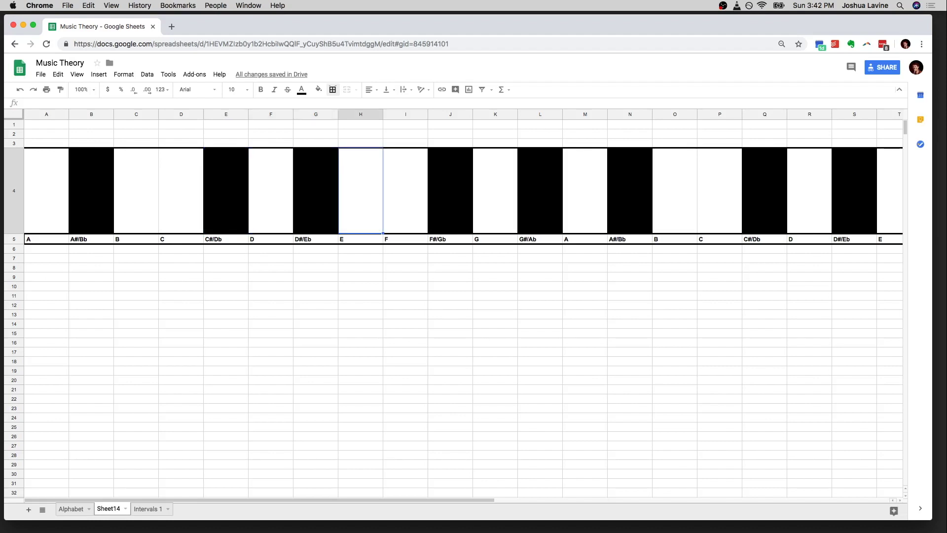
key("Right")
key("Right")
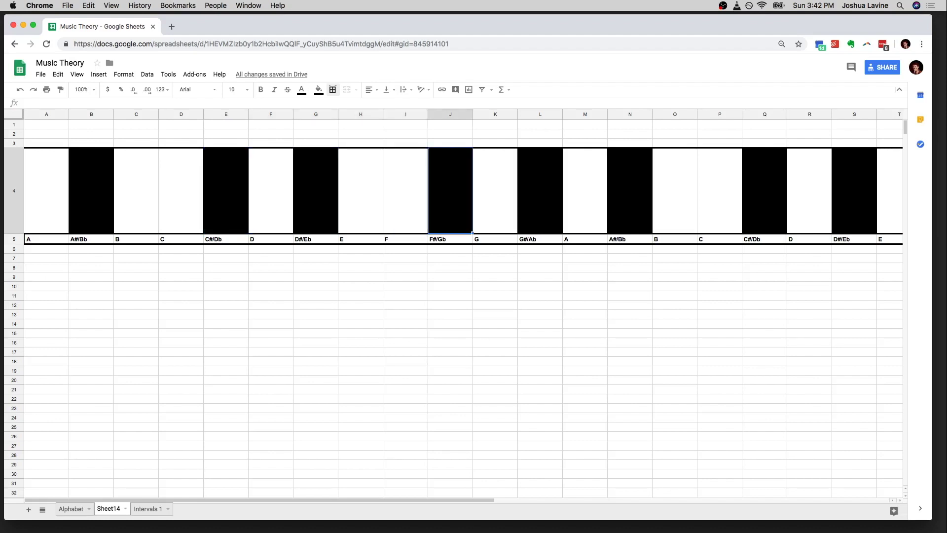
key("Right")
key("Right")
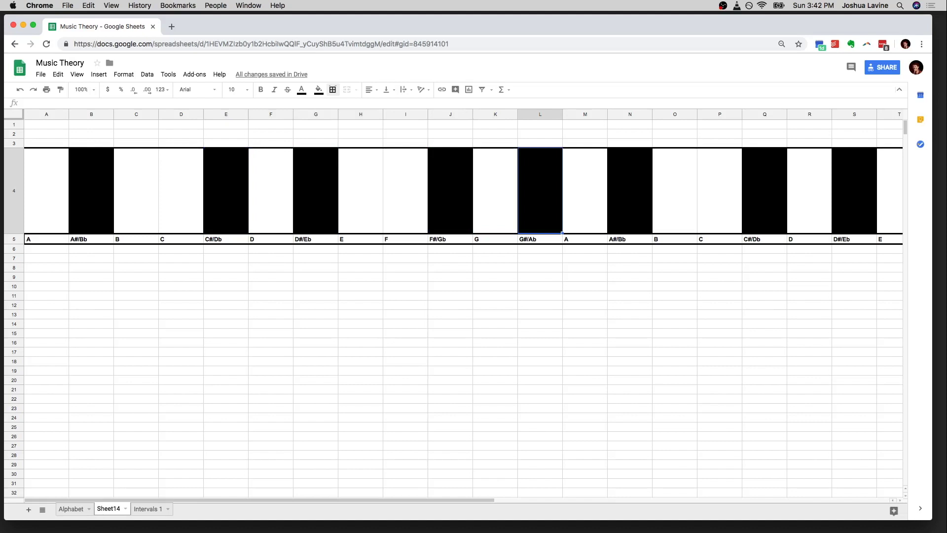
key("Right")
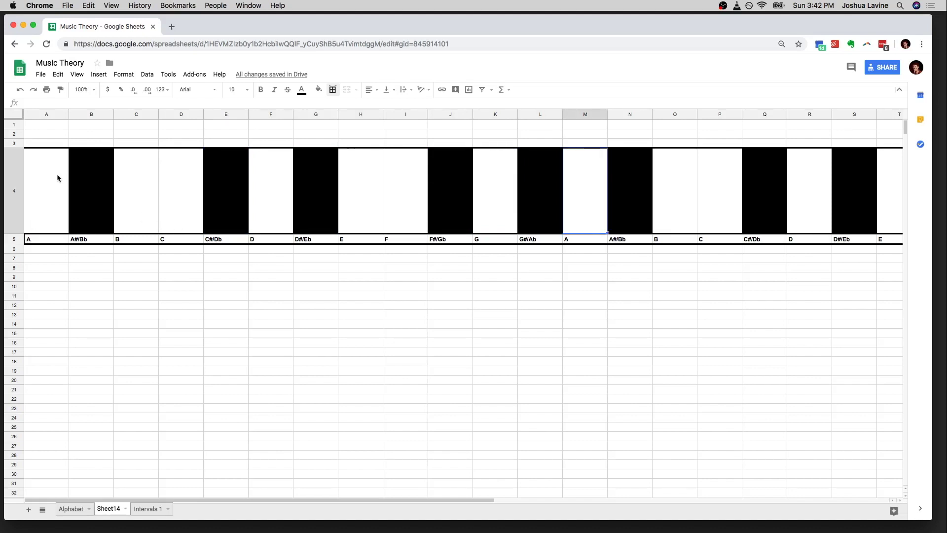
left_click_drag(42, 167, 881, 173)
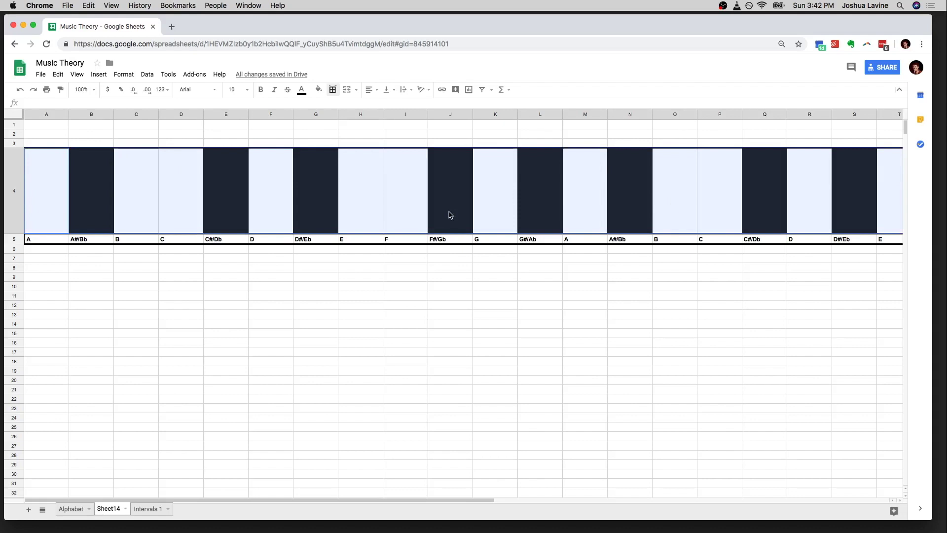
Step: Hide rows 13 to 17 on the Alphabet sheet and highlight the remaining key rows from column A to AU
left_click(72, 509)
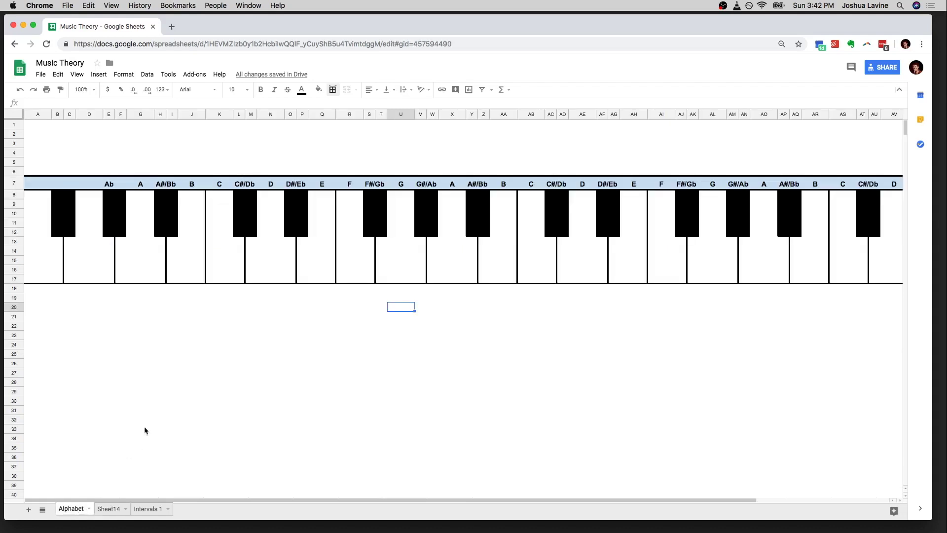
left_click(14, 241)
left_click(14, 279, "shift")
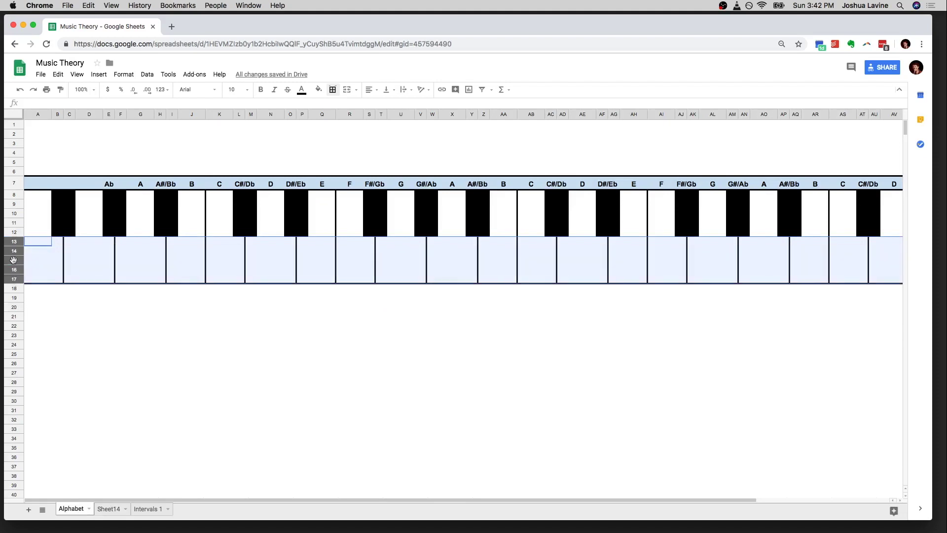
right_click(13, 259)
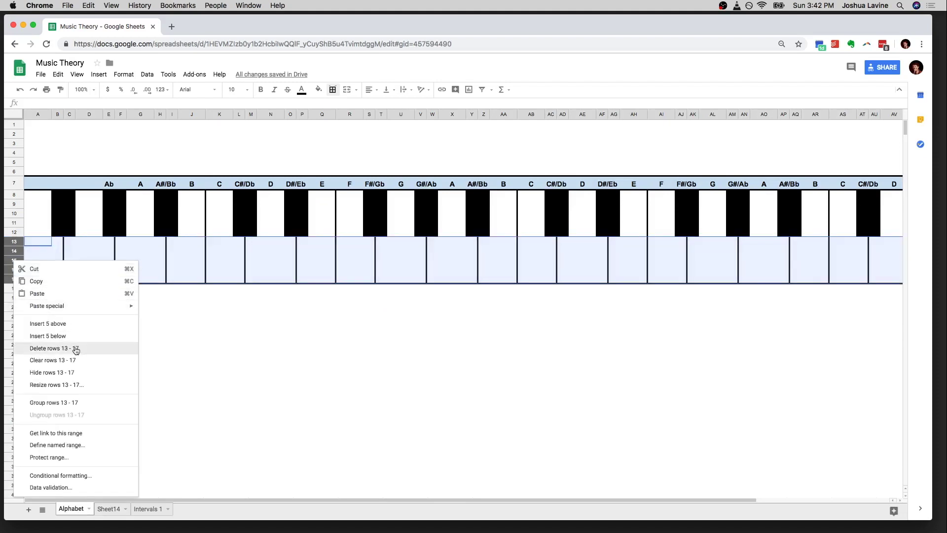
left_click(49, 372)
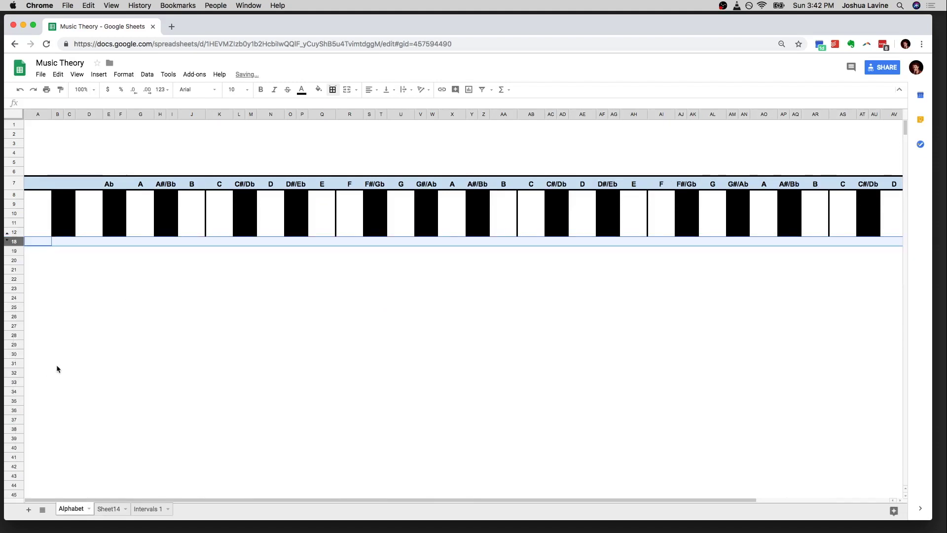
left_click(167, 308)
left_click_drag(30, 206, 873, 217)
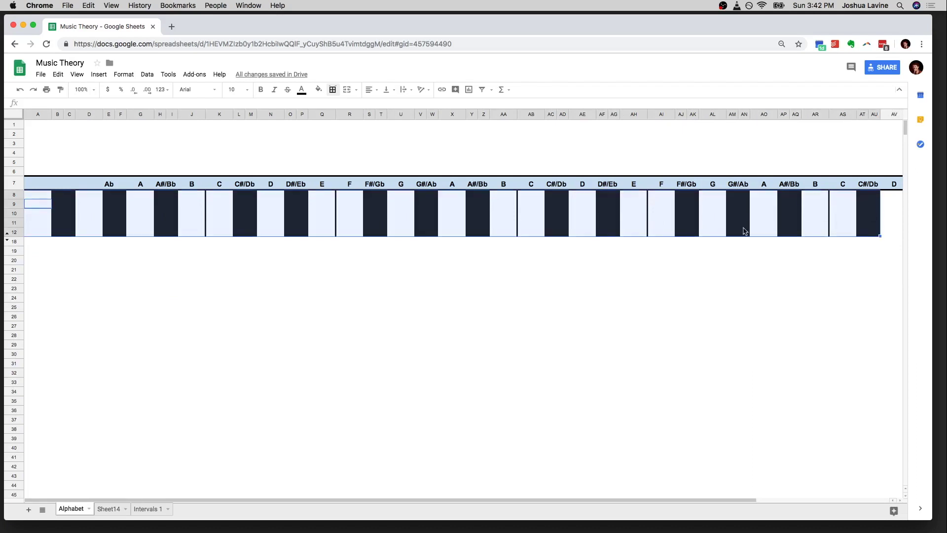